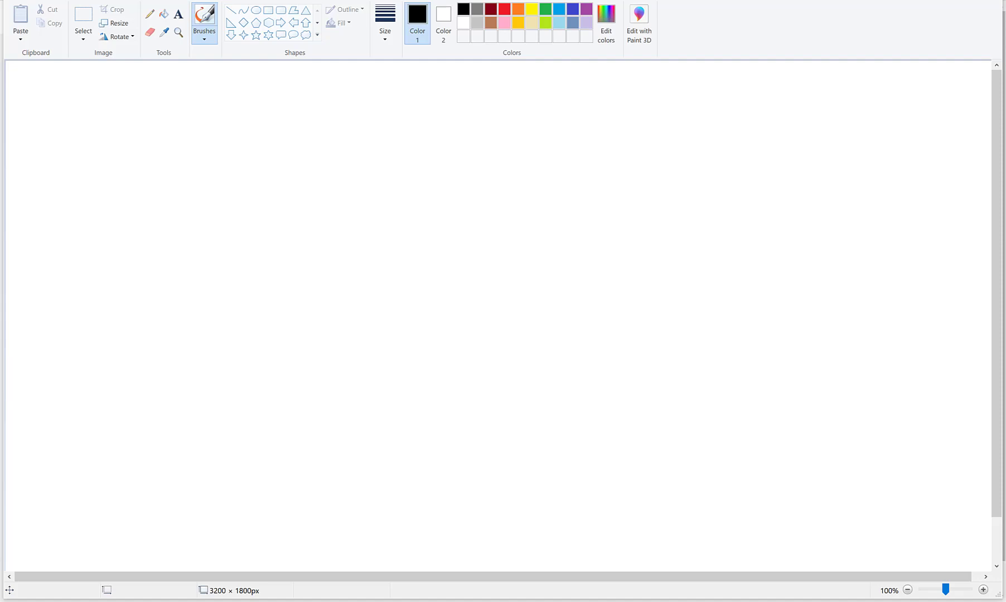
- Draw the optin page box with a headline and signup form sketched inside
mouse_move(219, 203)
mouse_down()
mouse_move(222, 302)
mouse_move(332, 293)
mouse_move(246, 305)
mouse_up()
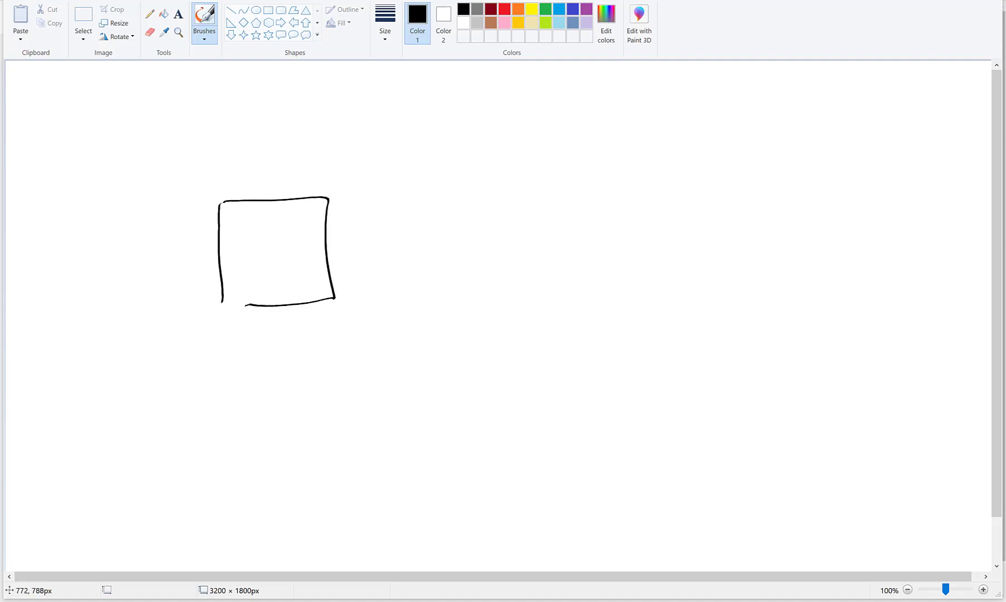
drag(247, 227, 312, 227)
mouse_move(256, 253)
mouse_down()
mouse_move(257, 276)
mouse_move(286, 280)
mouse_move(257, 277)
mouse_up()
- Draw a connector from the optin box to a circle with branching arrows
drag(337, 260, 387, 262)
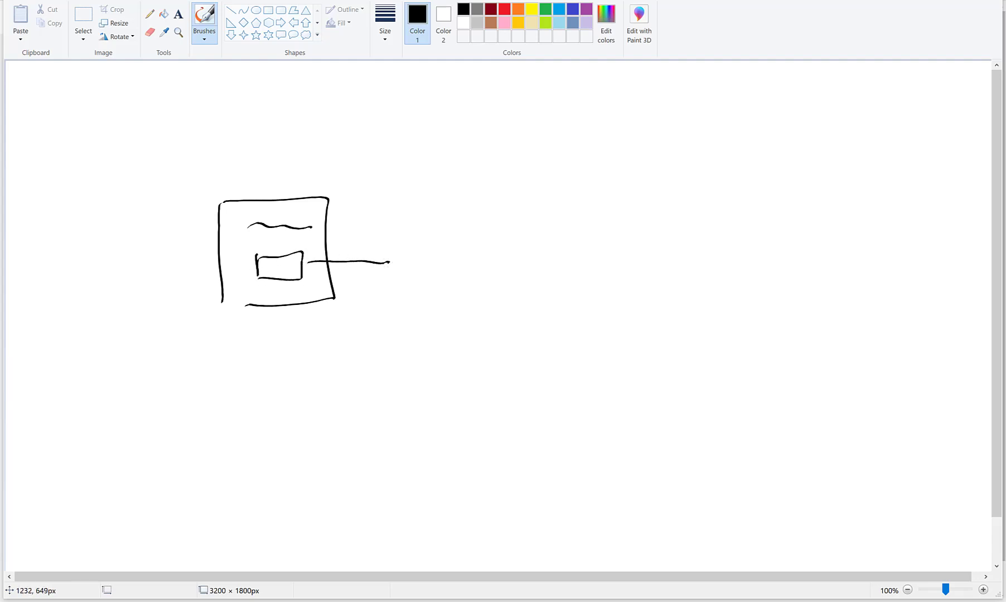
mouse_move(415, 223)
mouse_down()
mouse_move(403, 276)
mouse_move(405, 237)
mouse_move(500, 186)
mouse_up()
click(441, 252)
mouse_move(442, 252)
mouse_down()
mouse_move(496, 305)
mouse_move(481, 325)
mouse_up()
mouse_move(489, 185)
mouse_down()
mouse_move(502, 184)
mouse_move(502, 205)
mouse_up()
- Draw the two thank-you boxes, labelled T.Y 1 above and T.Y 2 below
drag(544, 171, 542, 219)
mouse_move(543, 115)
mouse_down()
mouse_move(570, 113)
mouse_move(588, 218)
mouse_move(543, 216)
mouse_up()
drag(550, 143, 571, 139)
mouse_move(564, 140)
mouse_down()
mouse_move(565, 162)
mouse_move(614, 142)
mouse_up()
mouse_move(616, 135)
mouse_down()
mouse_move(592, 180)
mouse_move(585, 172)
mouse_move(583, 205)
mouse_up()
mouse_move(552, 282)
mouse_down()
mouse_move(549, 388)
mouse_move(633, 320)
mouse_move(547, 380)
mouse_move(592, 287)
mouse_up()
mouse_move(573, 293)
mouse_down()
mouse_move(570, 317)
mouse_move(619, 304)
mouse_up()
mouse_move(628, 294)
mouse_down()
mouse_move(581, 365)
mouse_move(609, 363)
mouse_up()
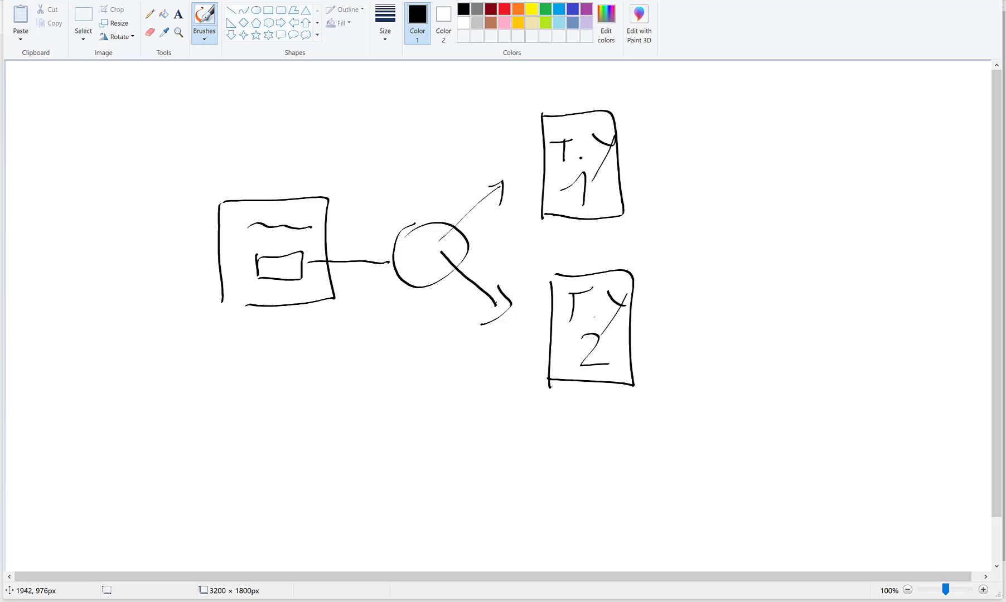
- Draw lines from both T.Y boxes converging on an arrowhead toward the offer
drag(626, 174, 728, 171)
drag(638, 319, 705, 313)
drag(724, 165, 768, 222)
mouse_move(712, 307)
mouse_down()
mouse_move(769, 244)
mouse_move(809, 236)
mouse_up()
drag(803, 223, 801, 245)
- Draw the offer page box on the right with a dollar sign inside
mouse_move(835, 177)
mouse_down()
mouse_move(845, 310)
mouse_move(929, 177)
mouse_move(935, 303)
mouse_up()
drag(855, 296, 936, 303)
mouse_move(894, 207)
mouse_down()
mouse_move(904, 252)
mouse_move(859, 257)
mouse_up()
drag(883, 194, 886, 277)
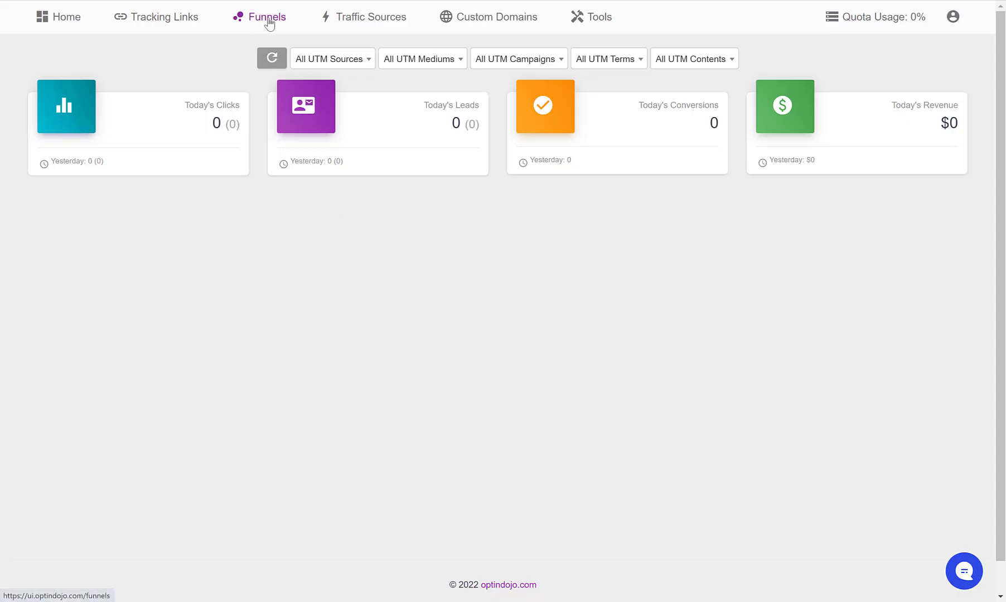
- Create a new funnel named 'Optin to multiple bridges to offer'
click(268, 20)
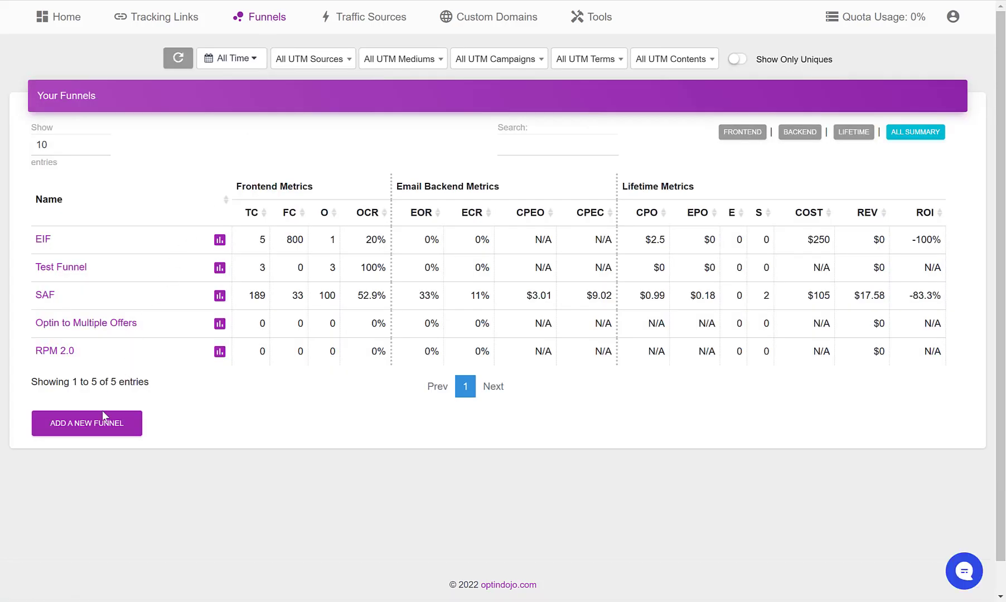
click(93, 433)
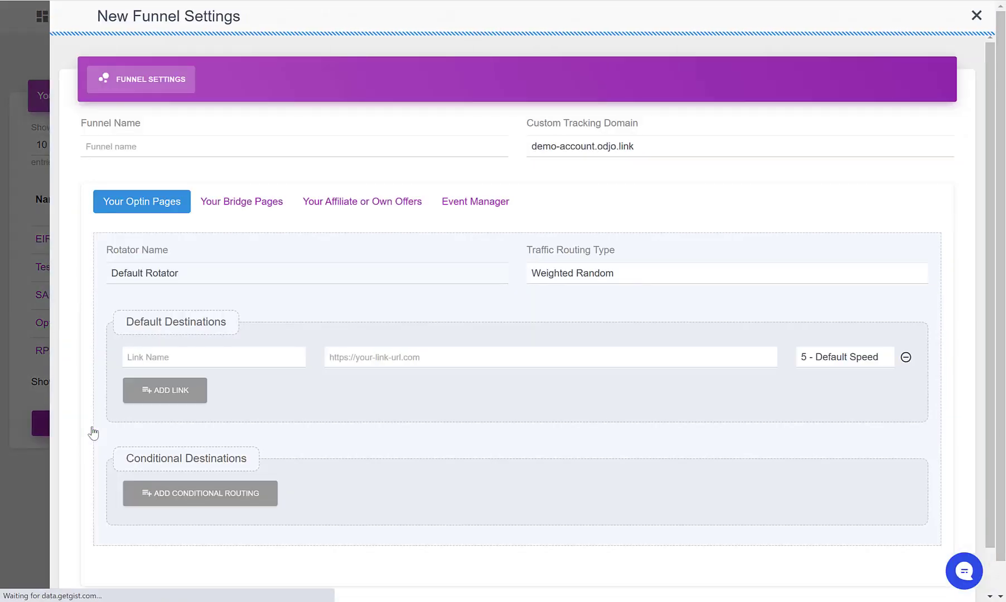
click(166, 147)
text(Optin )
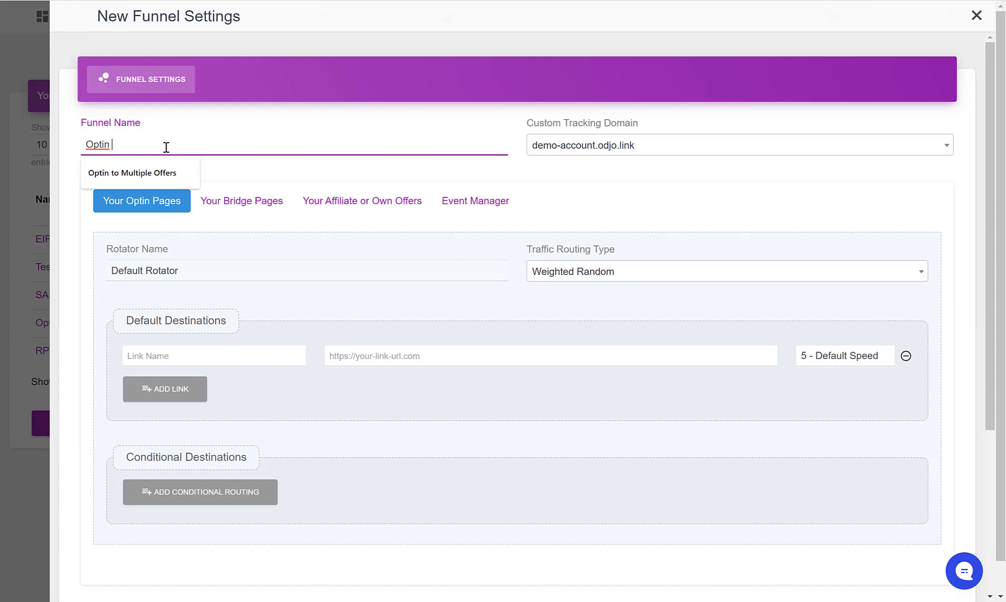
text(to multiple bridges to of)
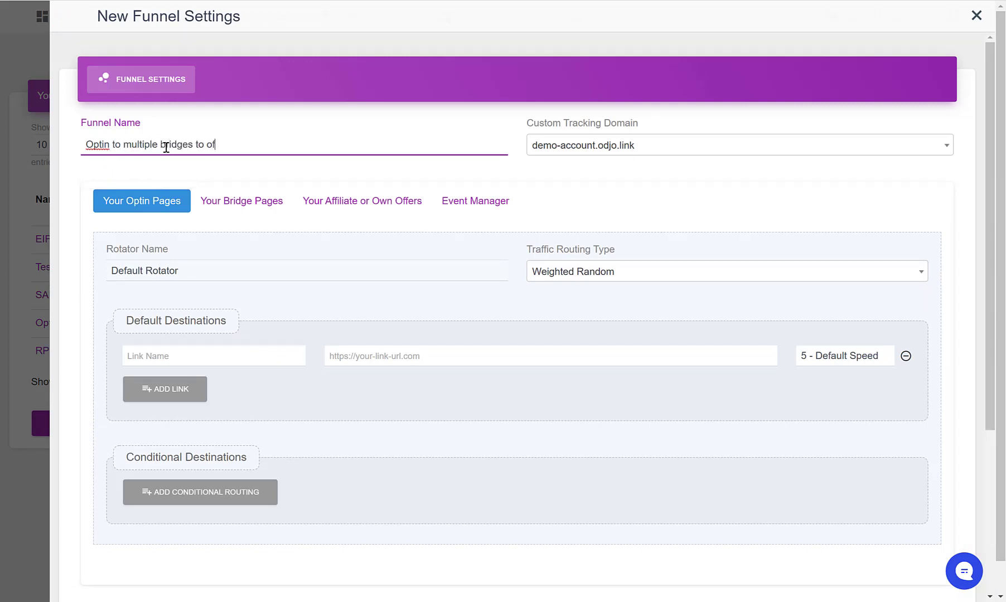
text(fer)
key(alt+Tab)
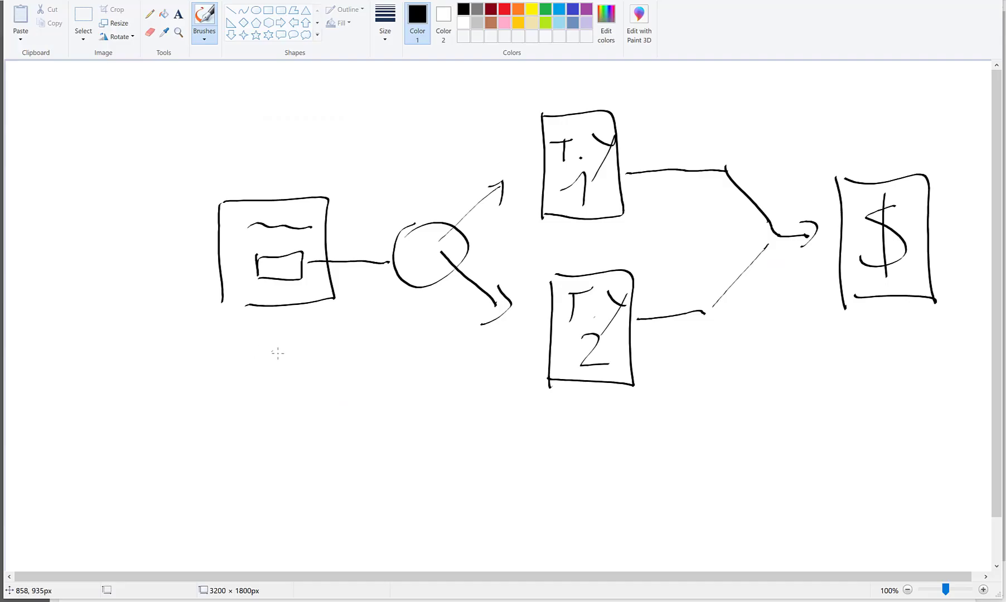
key(alt+Tab)
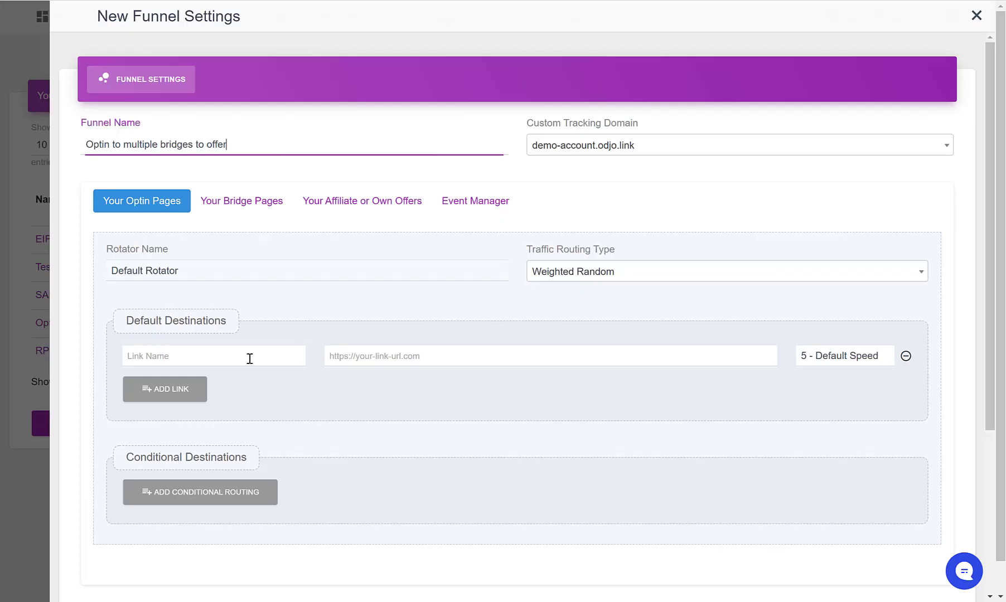
click(232, 361)
text(Optiun)
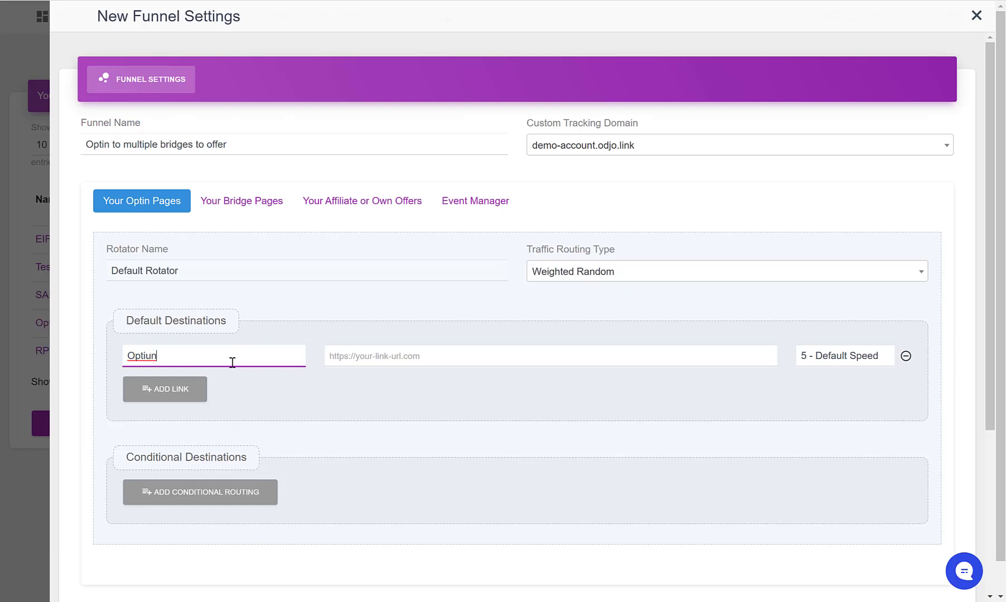
key(BackSpace)
key(BackSpace)
text(n 1)
key(Tab)
text(h)
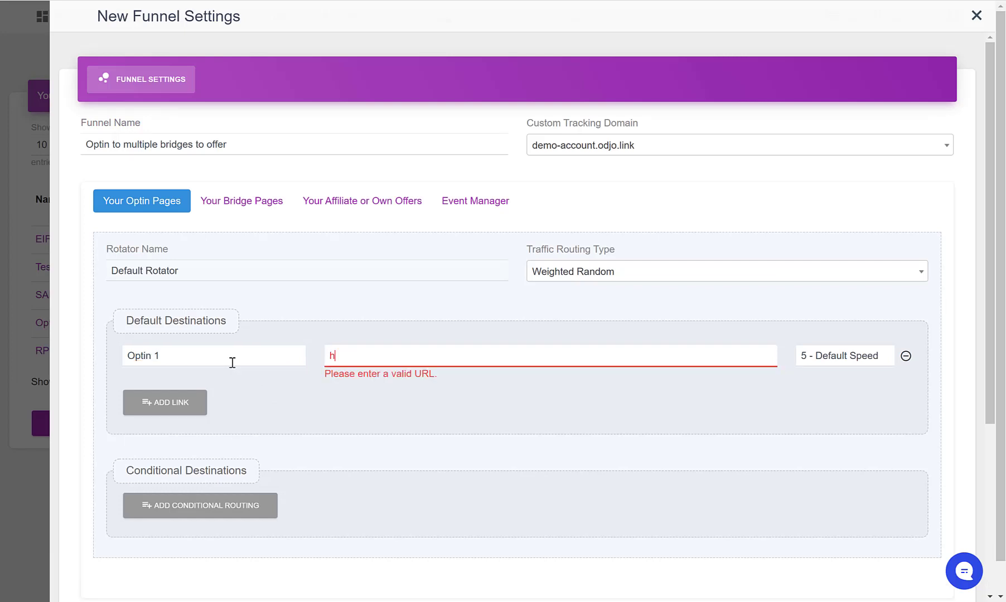
text(ttps://optin1.com)
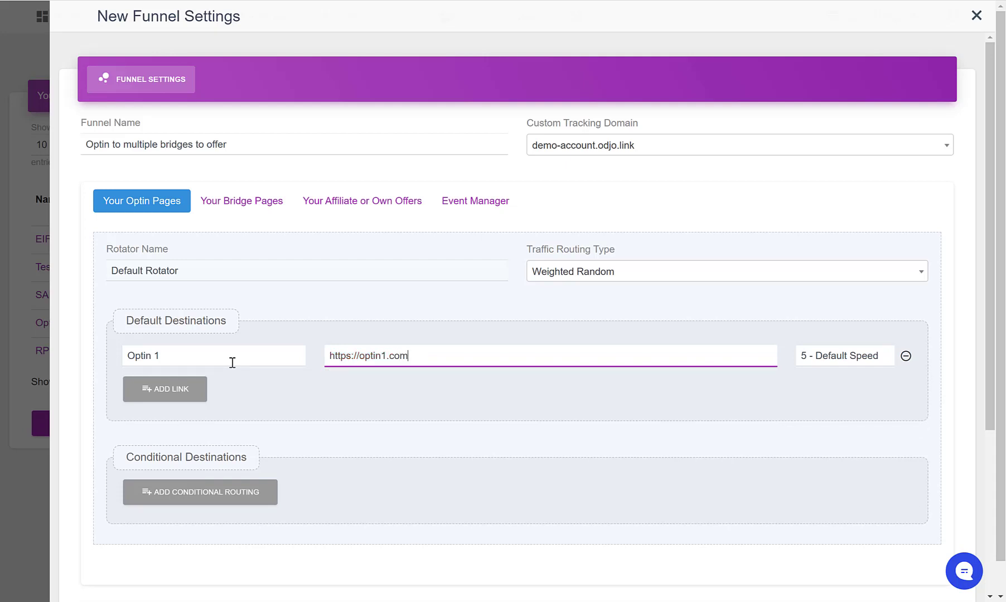
- Add a second bridge page row and give both bridge links the name T.Y
click(237, 204)
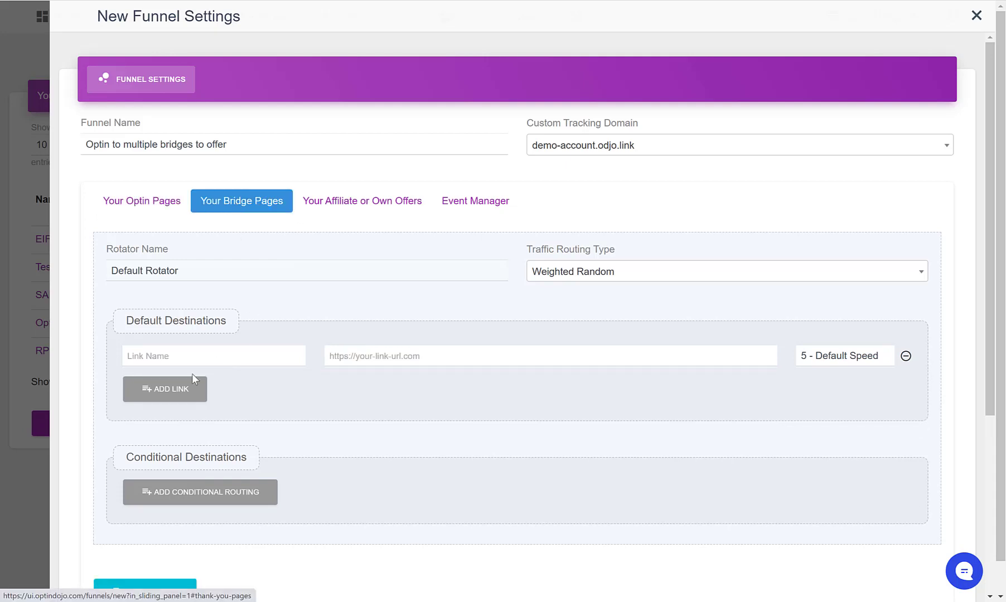
click(159, 391)
click(248, 358)
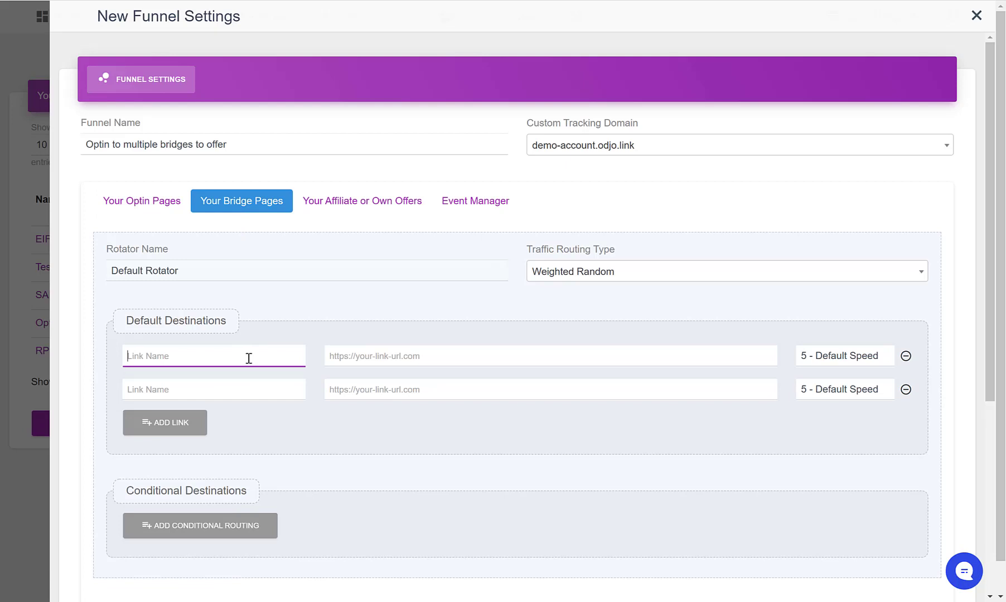
text(T.Y 1)
click(217, 395)
text(T.Y)
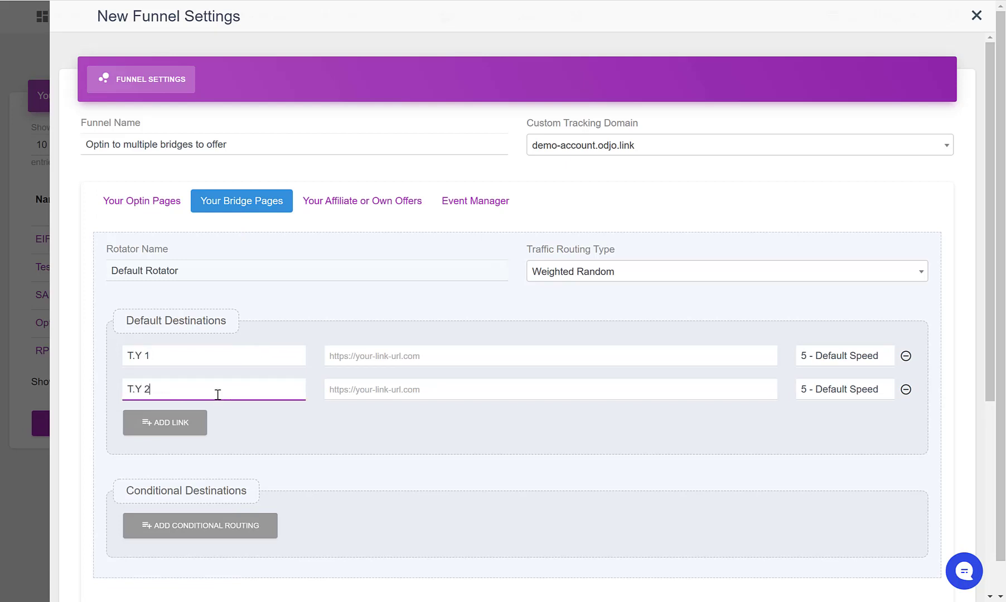
click(403, 355)
text(h)
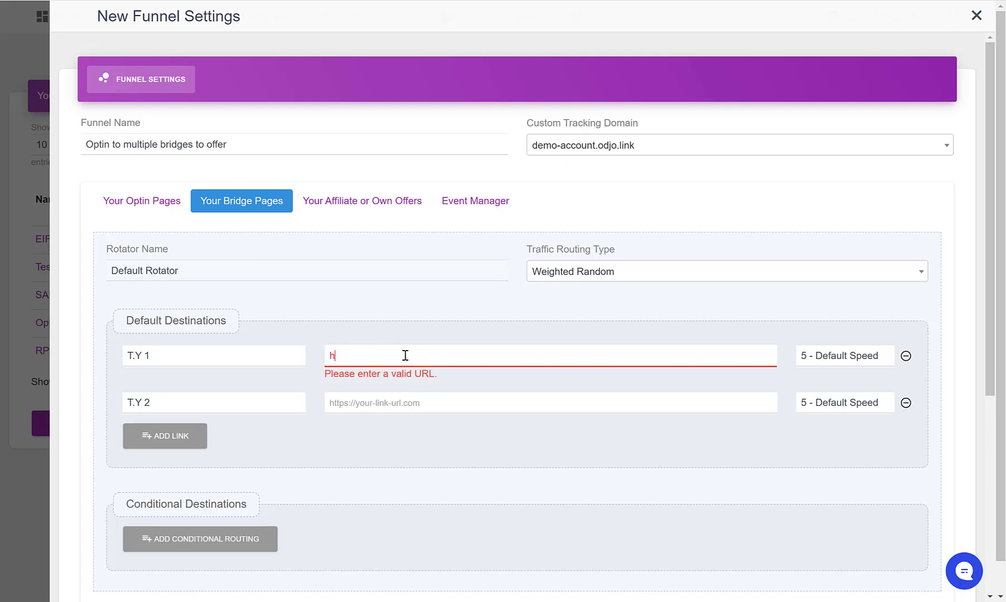
text(ttps://thank)
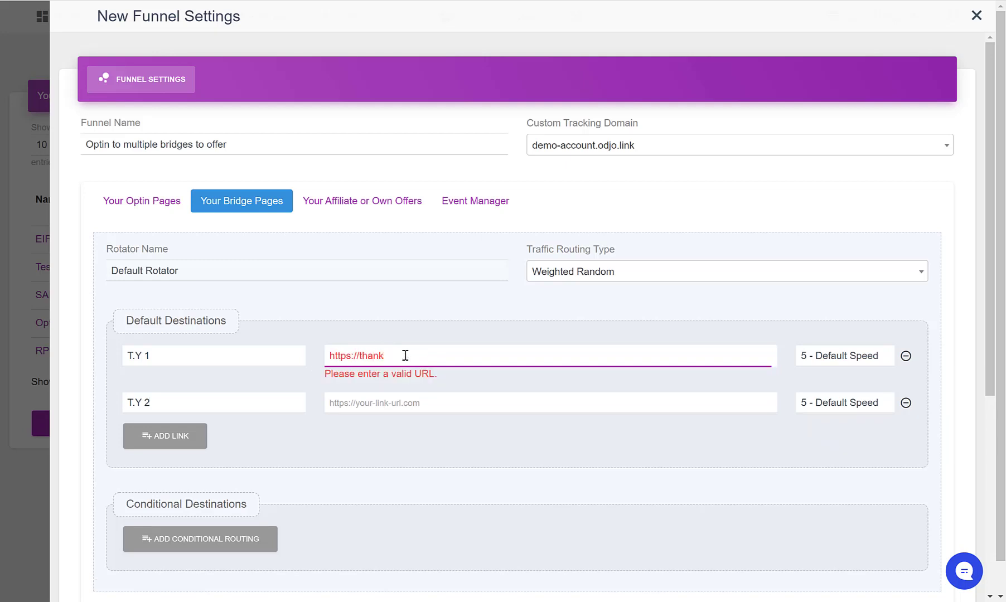
text(-you1.com)
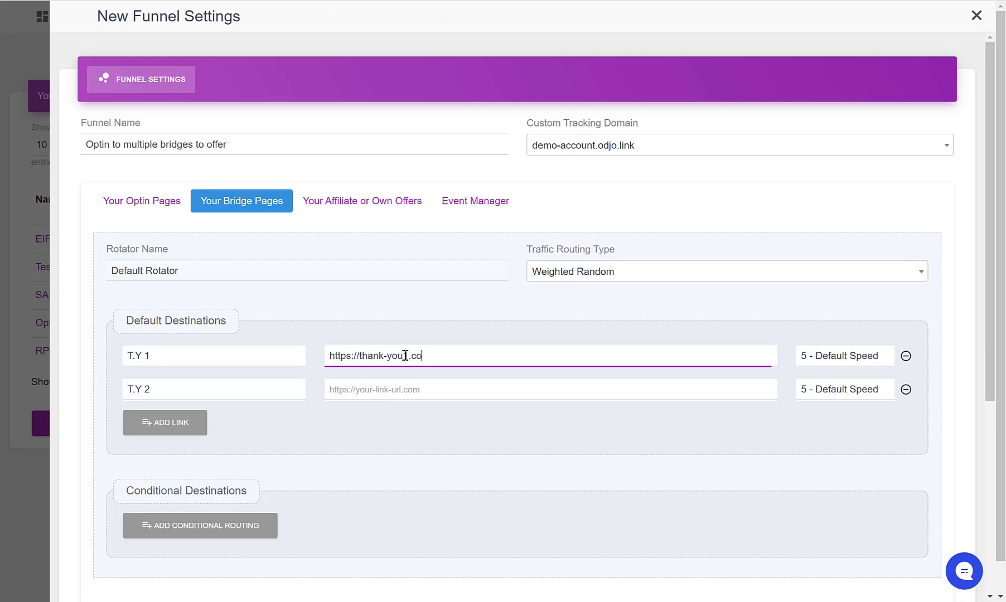
key(ctrl+a)
key(ctrl+c)
click(463, 395)
key(ctrl+v)
key(Left)
key(Left)
key(Left)
key(Left)
key(Left)
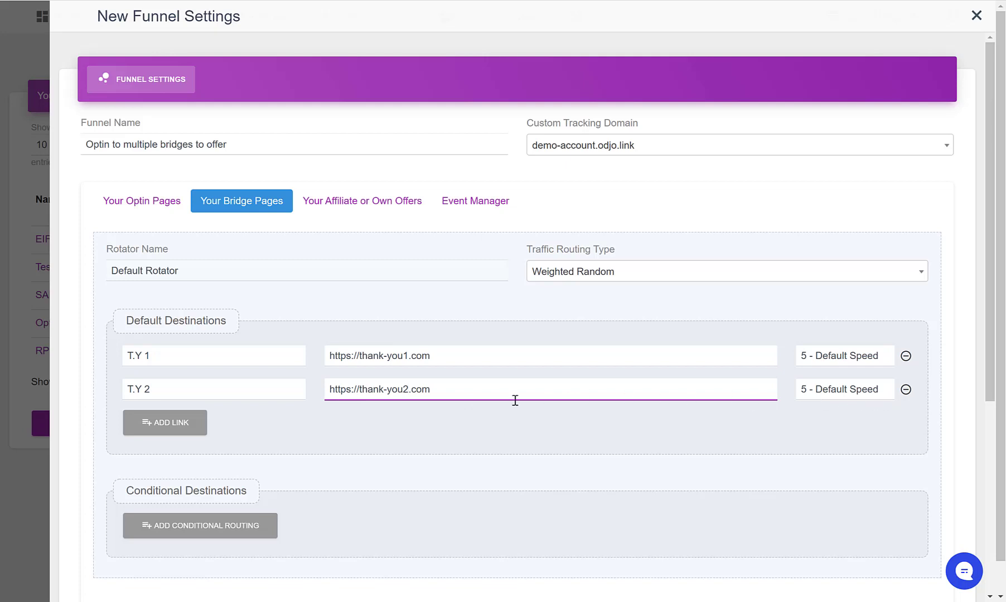
click(845, 392)
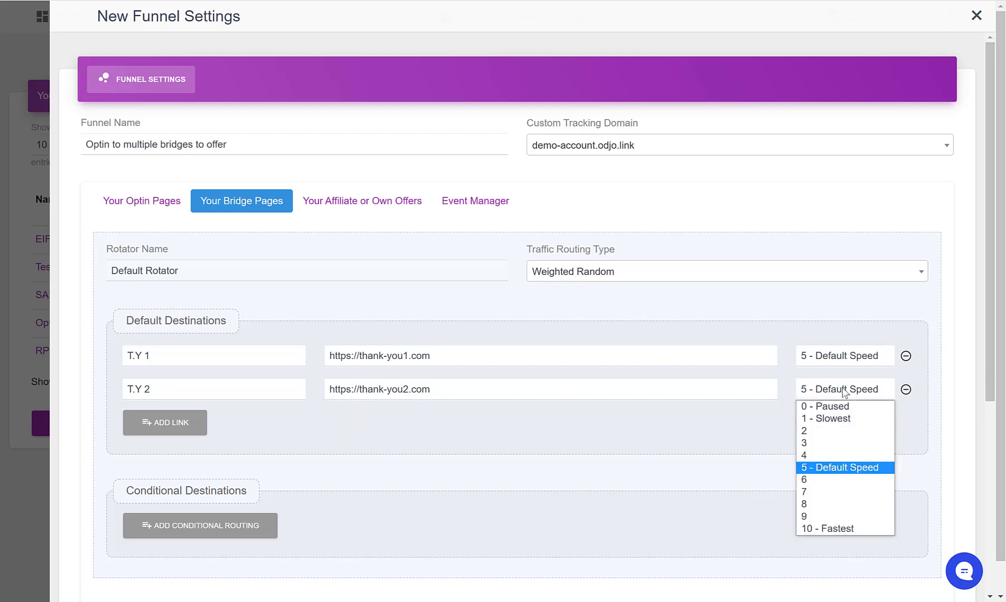
click(845, 531)
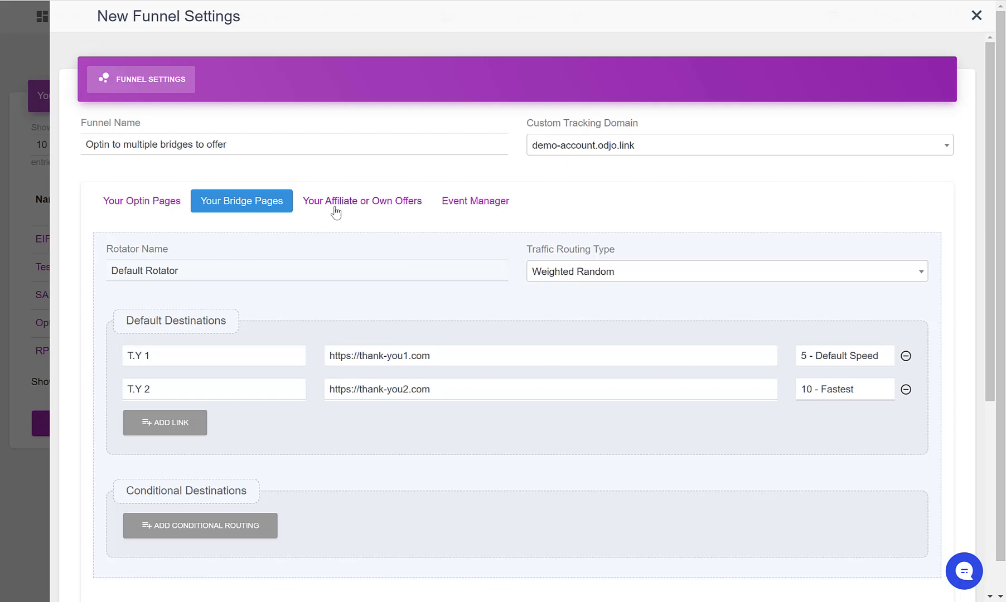
click(380, 203)
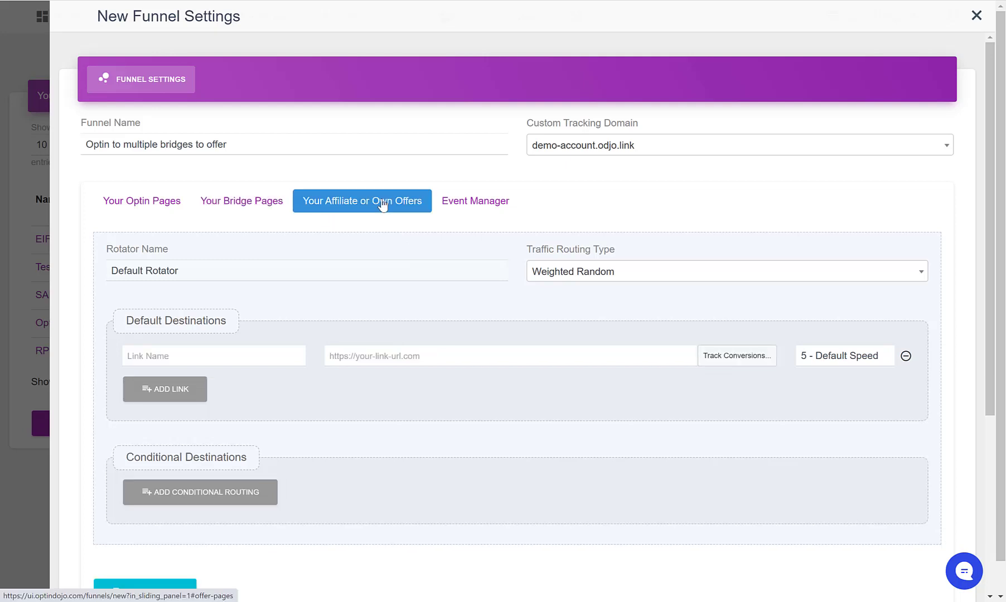
click(210, 356)
text(Offer 1)
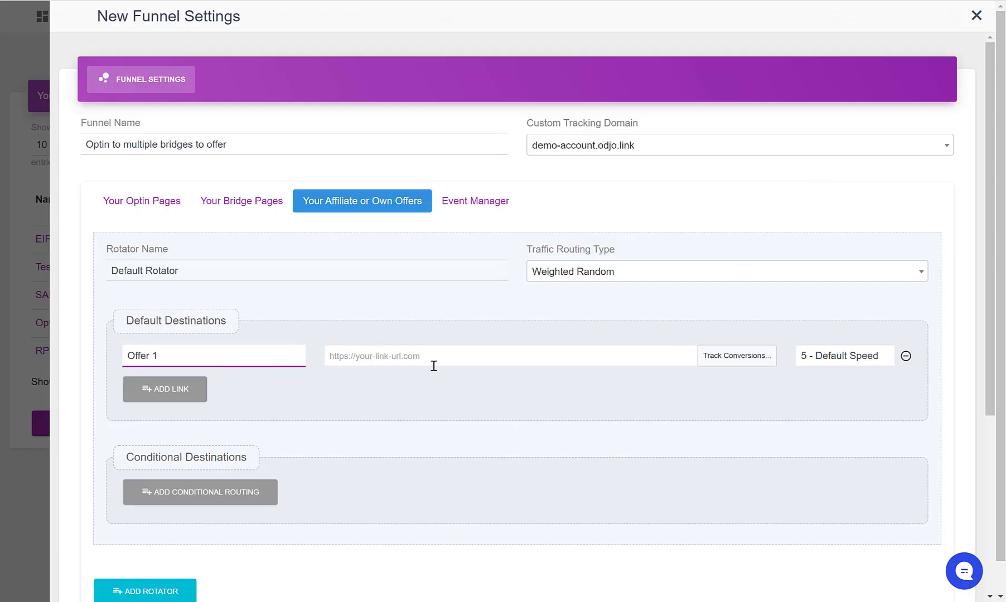
click(440, 357)
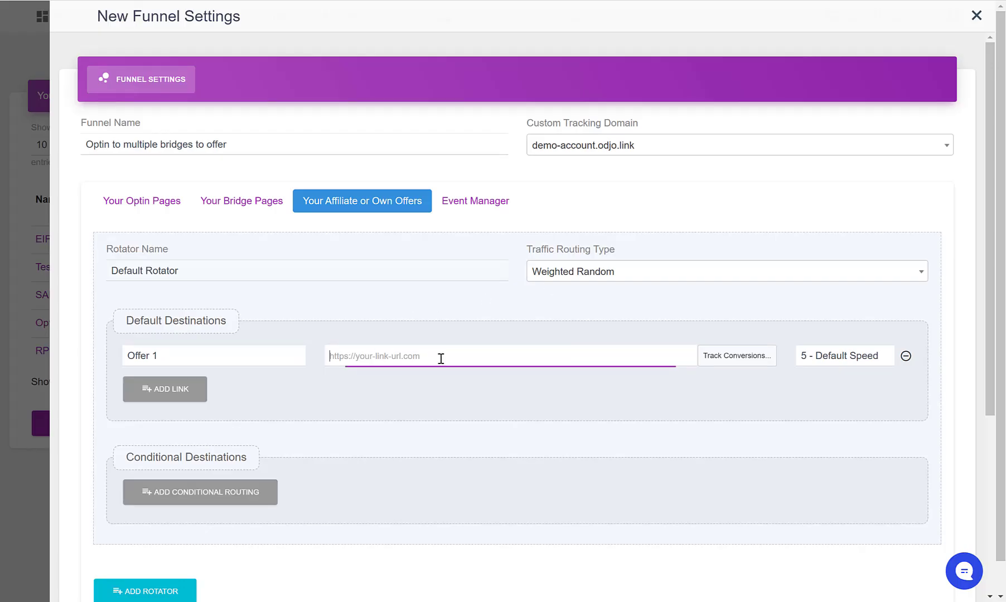
text(https://wa)
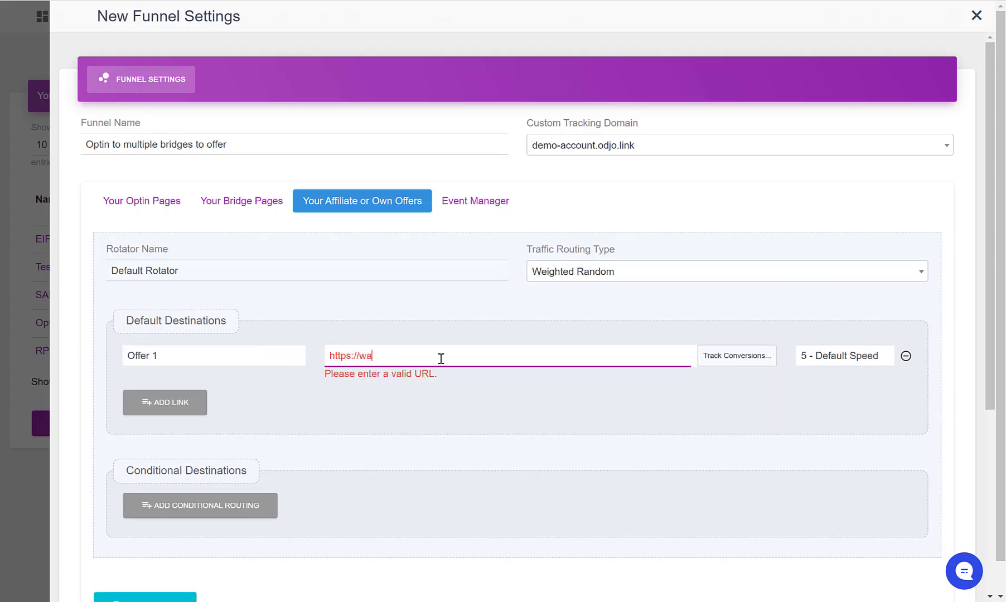
text(rriorplus.com)
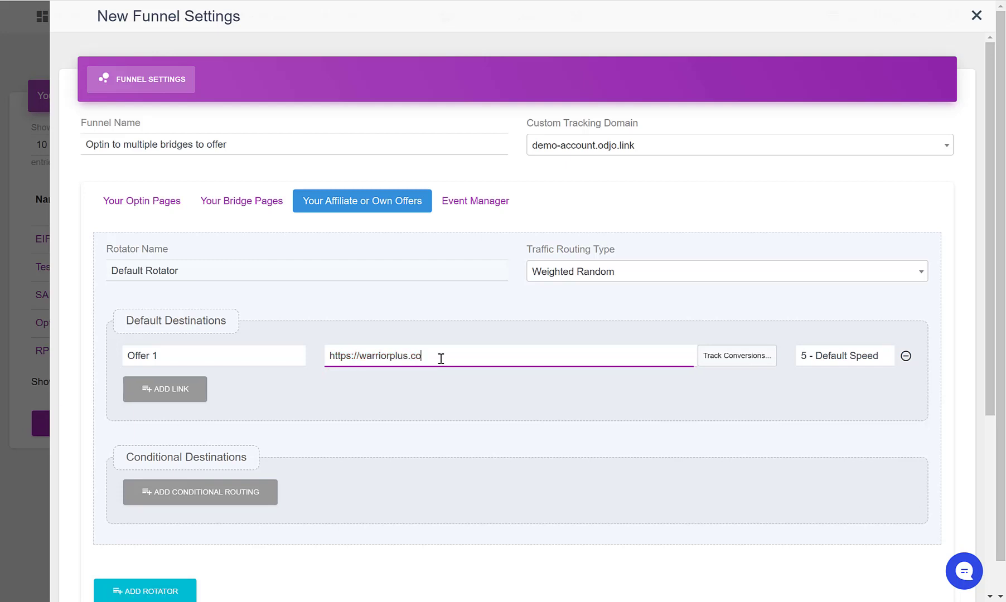
- Set Offer 1's conversion tracking network to WarriorPlus and collapse the tracking details
click(710, 359)
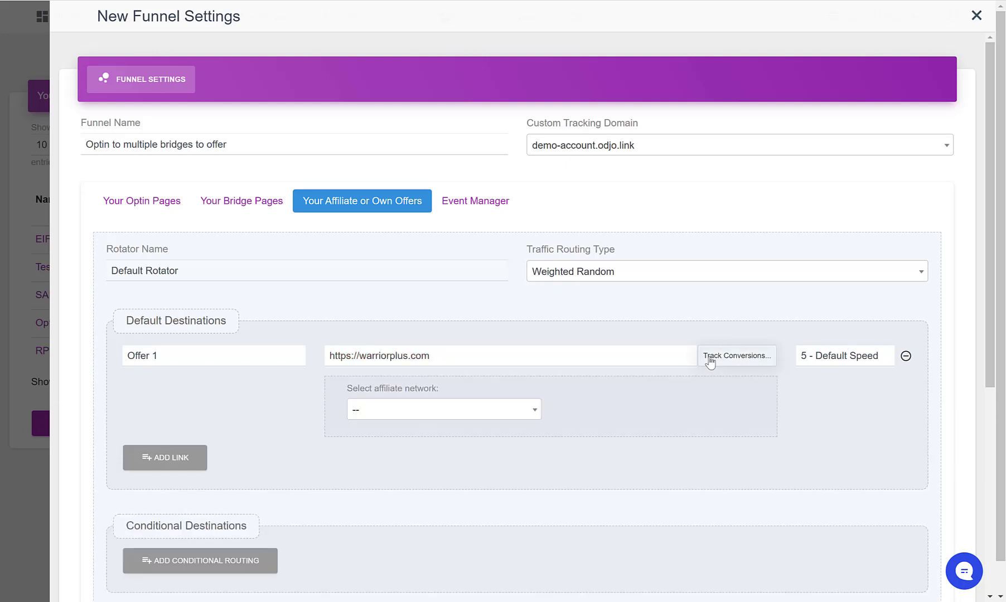
click(500, 410)
text(warri)
key(Return)
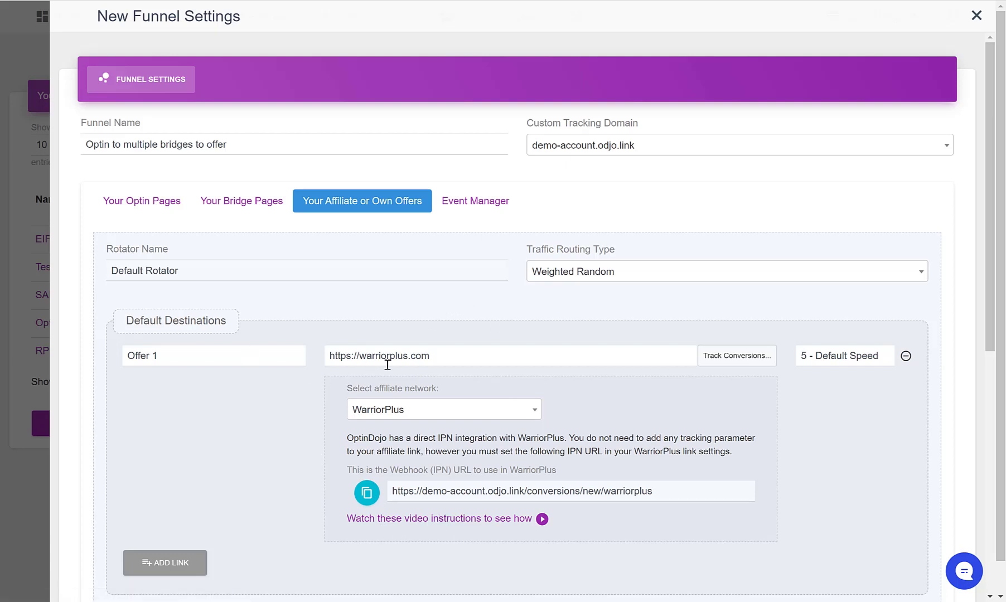
click(742, 359)
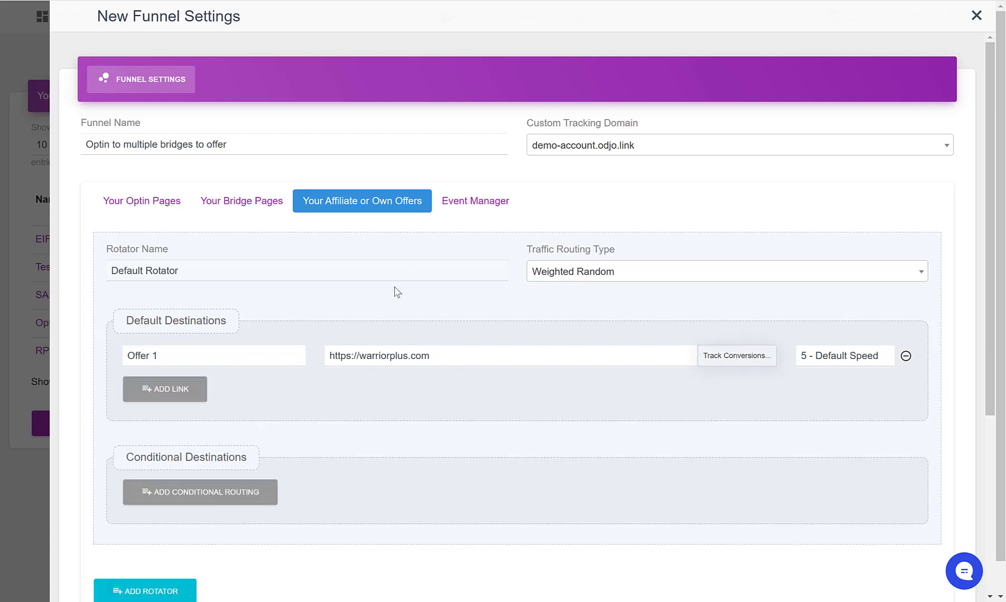
scroll(393, 290, down, 5)
- Save the funnel and copy the HTML tracking script it reveals
click(131, 541)
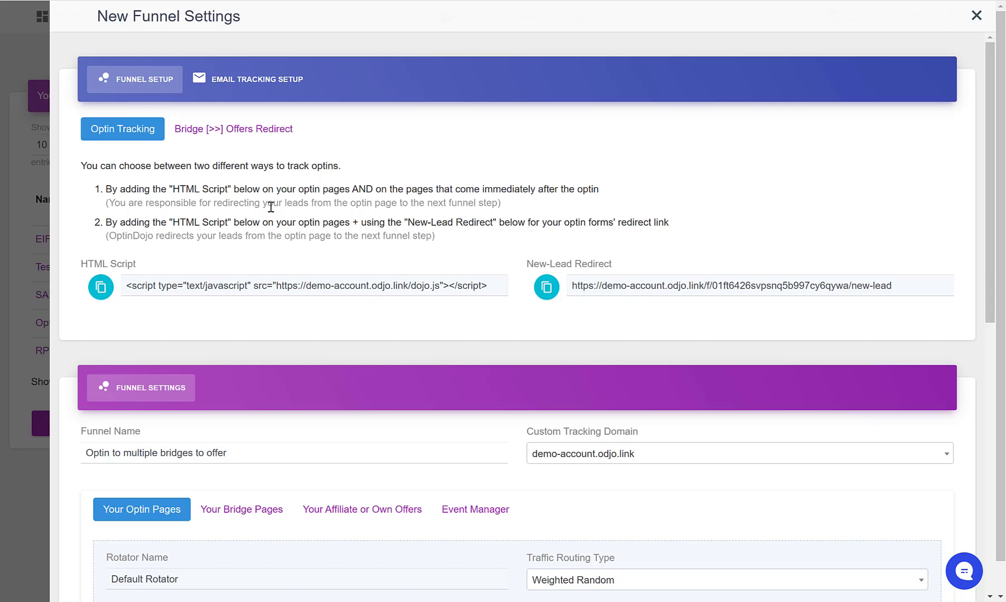
click(101, 287)
- Draw a red arrow leading into the optin page box in Paint
key(alt+Tab)
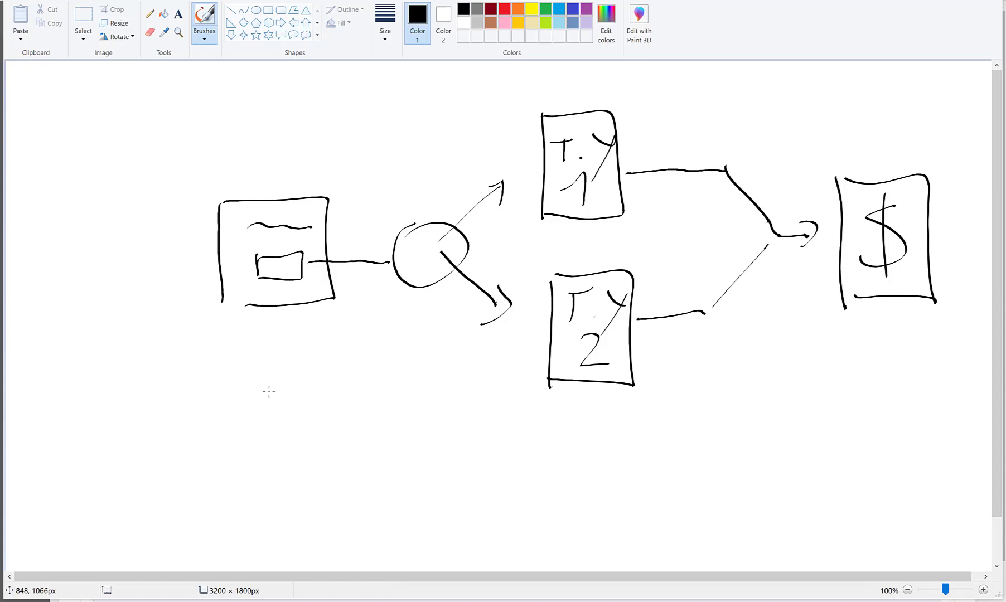
click(504, 8)
mouse_move(162, 276)
mouse_down()
mouse_move(231, 259)
mouse_move(235, 278)
mouse_up()
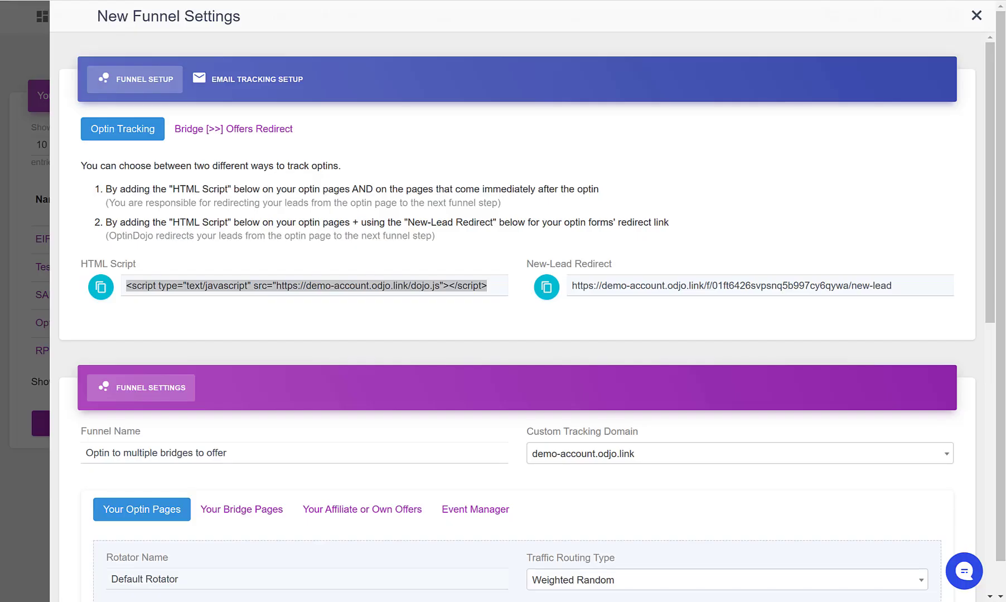
- Select the HTML tracking script and copy the New-Lead Redirect link
click(235, 280)
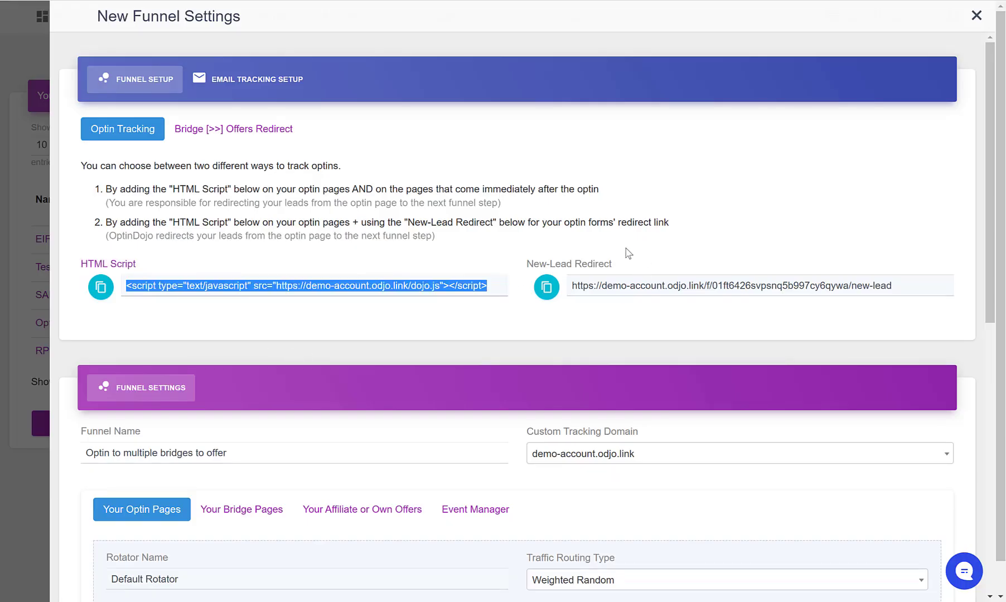
click(546, 287)
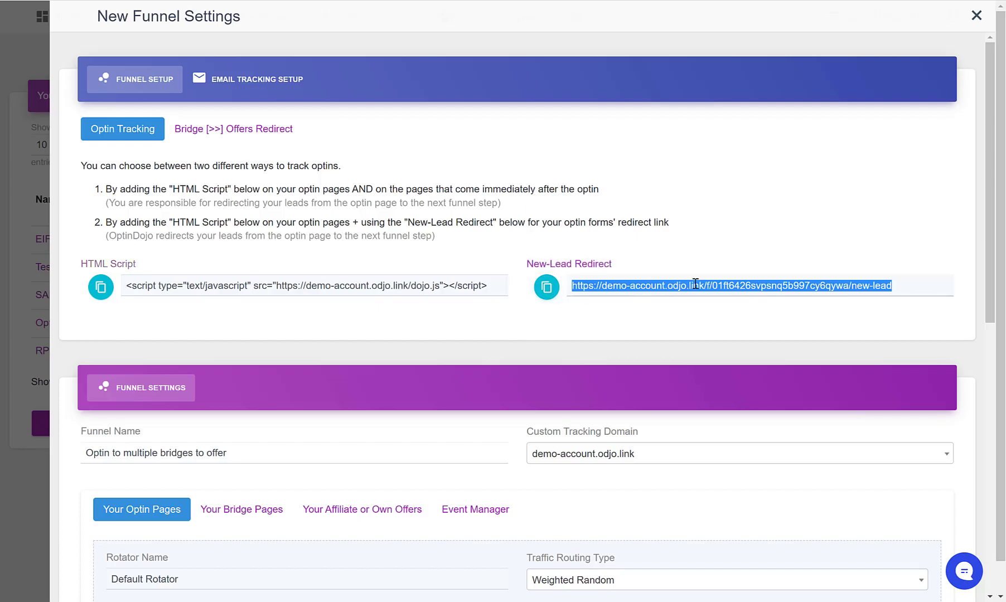
key(alt+Tab)
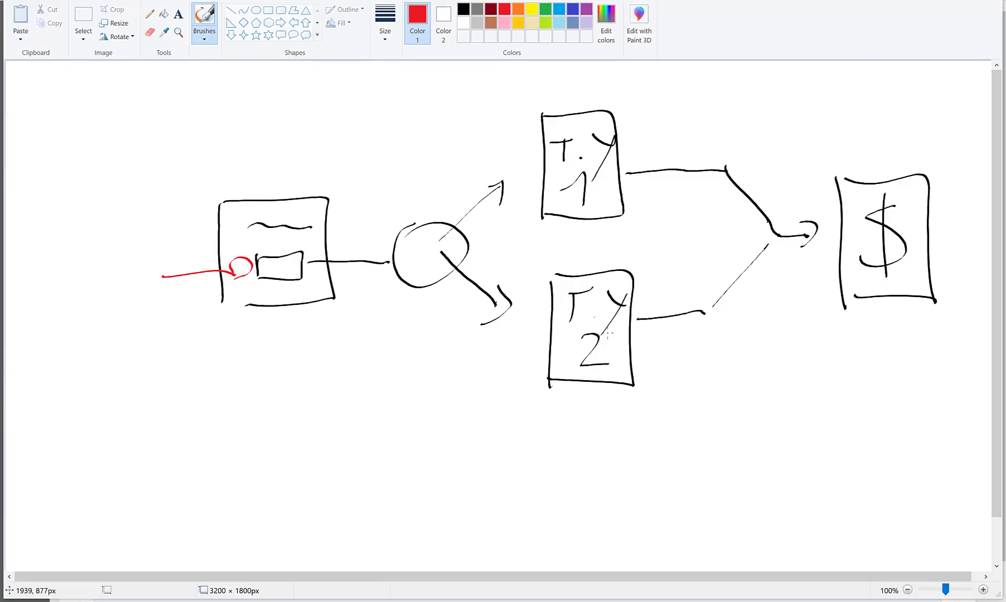
- Loop a red circle around the signup form inside the optin box
mouse_move(248, 296)
mouse_down()
mouse_move(247, 254)
mouse_move(329, 281)
mouse_move(240, 291)
mouse_up()
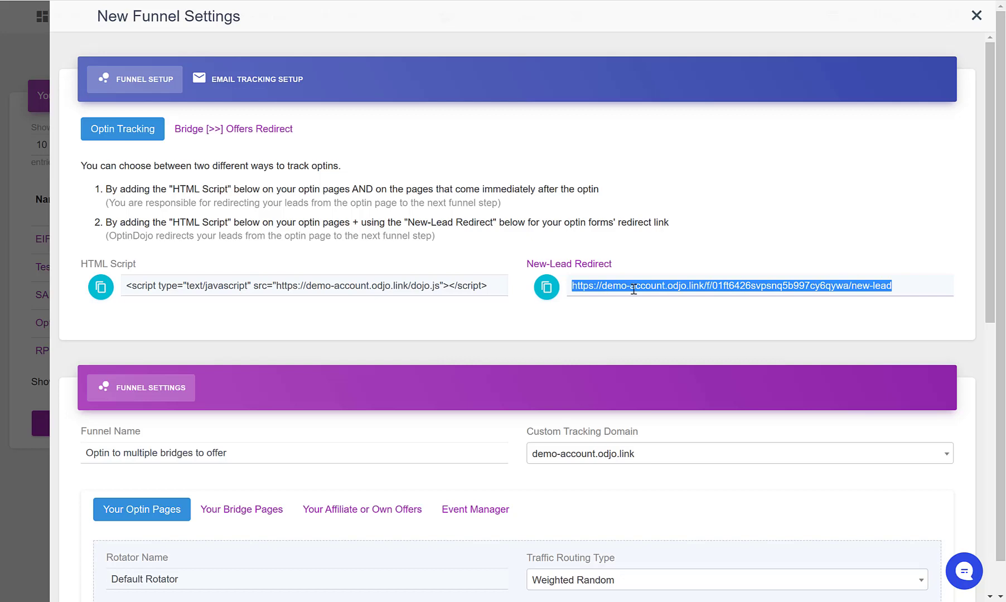
- Deselect the redirect link and show the Your Bridge Pages destinations T.Y 1 and T.Y 2
click(649, 256)
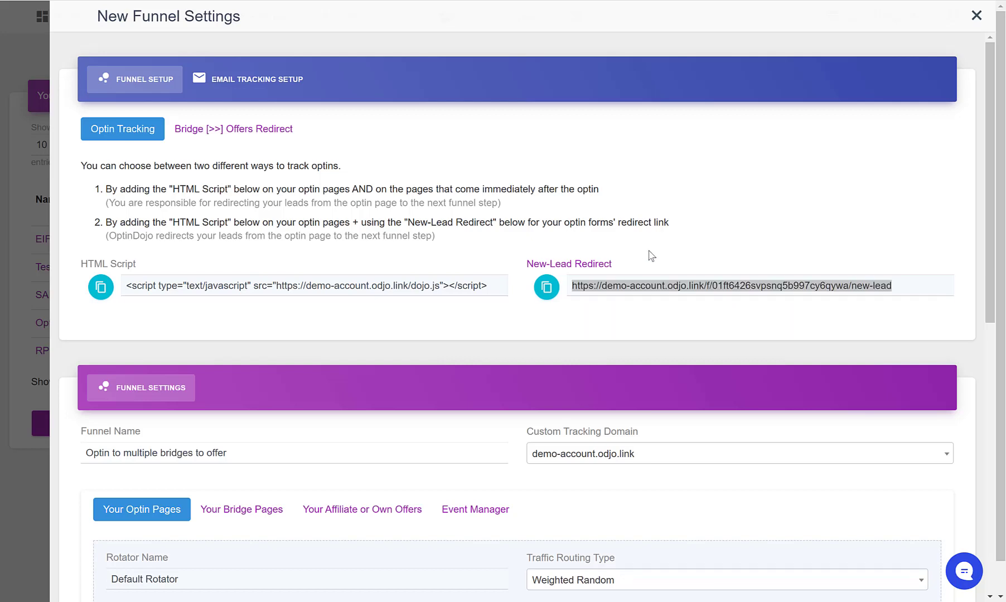
scroll(649, 254, down, 5)
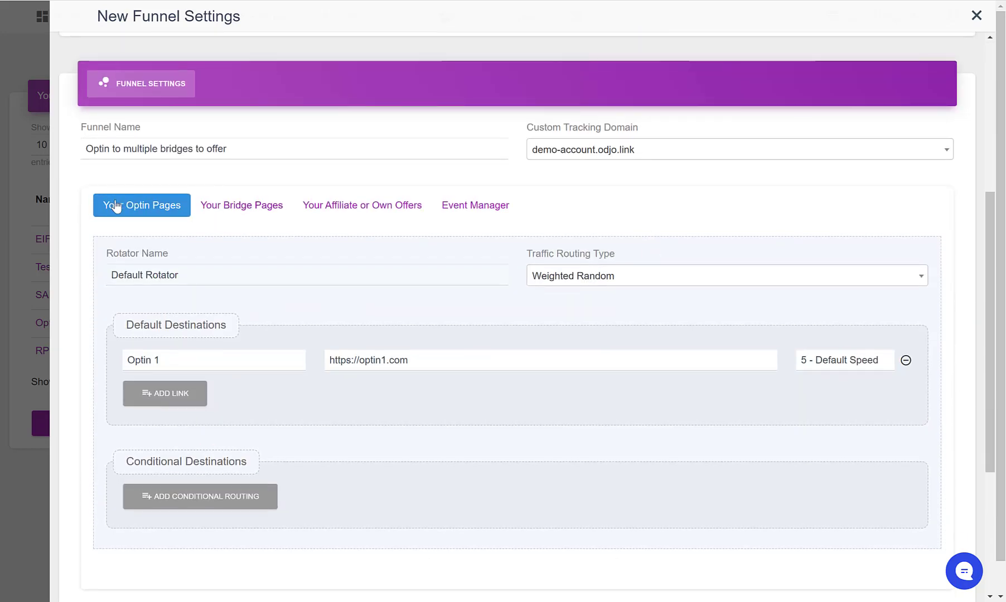
click(257, 209)
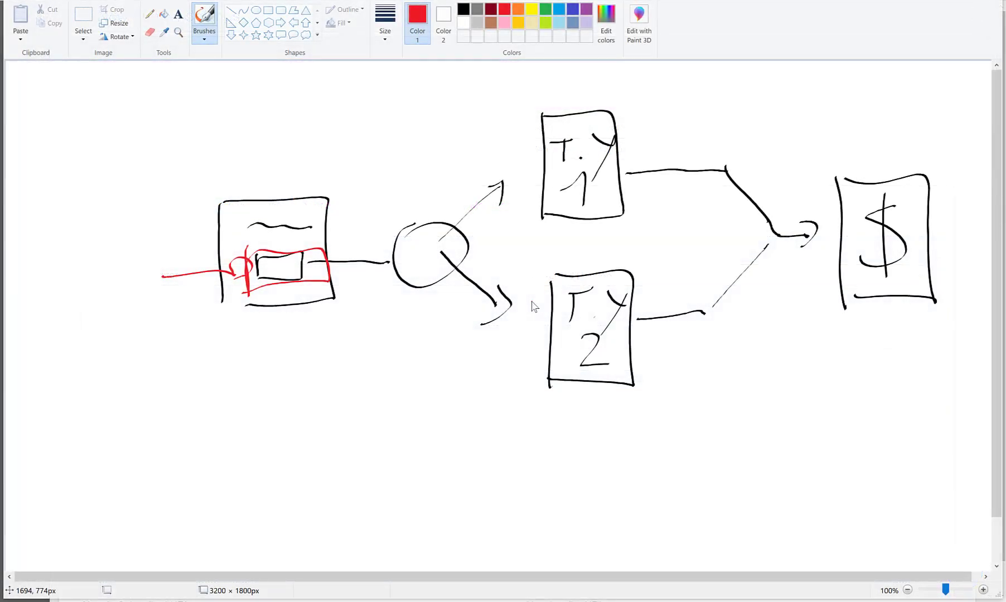
- Circle T.Y 1, T.Y 2 and the $ box in red, marking each T.Y button area
mouse_move(581, 93)
mouse_down()
mouse_move(520, 207)
mouse_move(578, 103)
mouse_up()
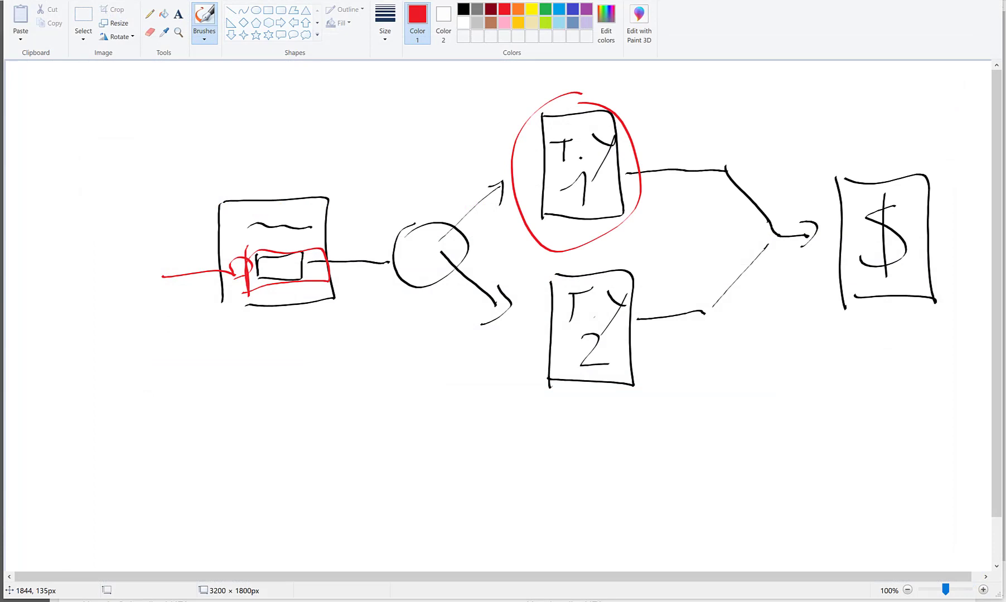
mouse_move(575, 255)
mouse_down()
mouse_move(516, 342)
mouse_move(591, 248)
mouse_move(570, 254)
mouse_up()
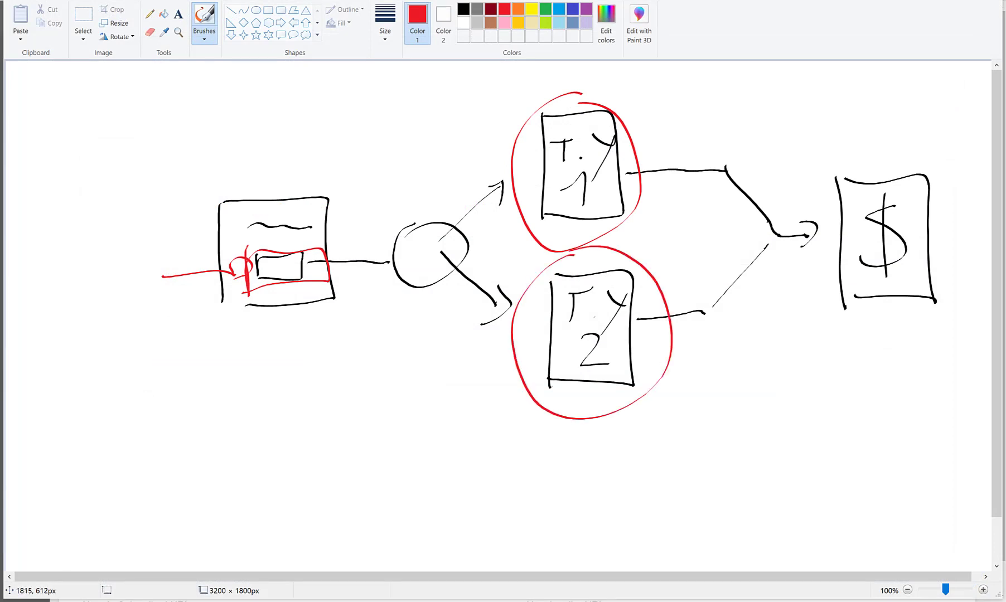
mouse_move(597, 208)
mouse_down()
mouse_move(597, 193)
mouse_move(616, 201)
mouse_move(601, 206)
mouse_up()
mouse_move(609, 342)
mouse_down()
mouse_move(606, 362)
mouse_move(630, 346)
mouse_move(616, 359)
mouse_up()
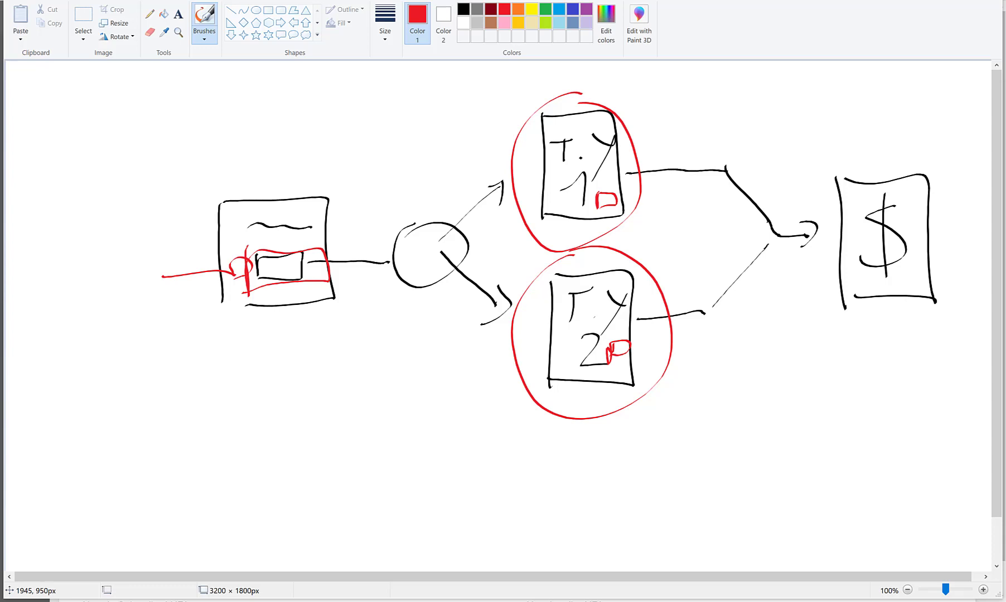
mouse_move(867, 144)
mouse_down()
mouse_move(775, 240)
mouse_move(942, 267)
mouse_move(821, 155)
mouse_up()
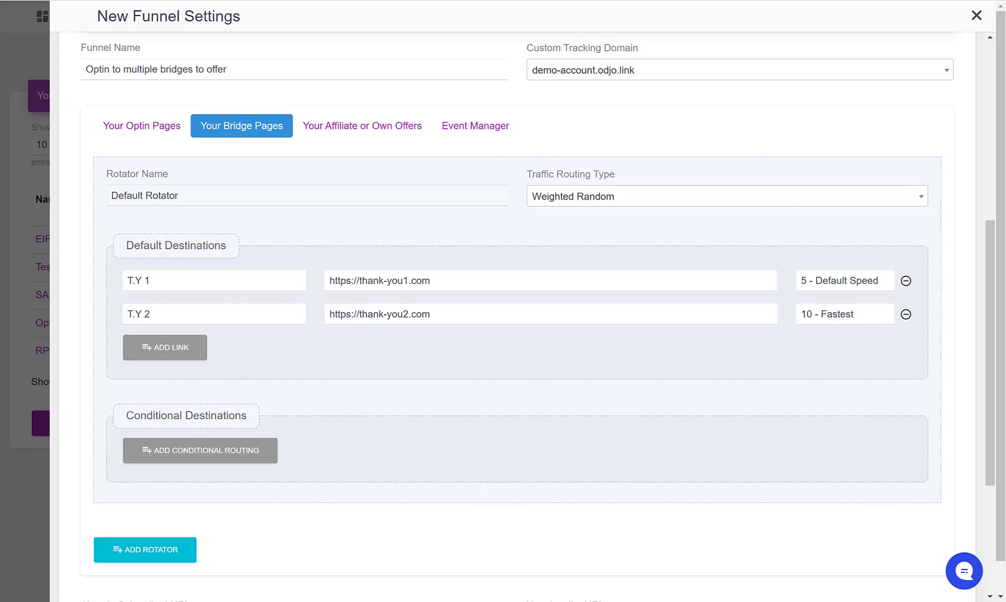
scroll(472, 147, up, 7)
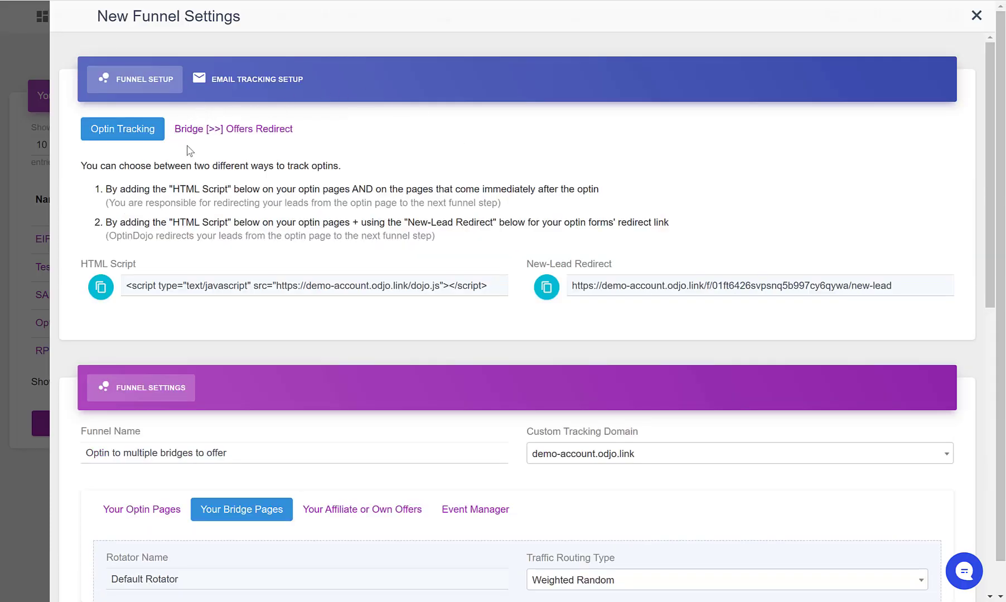
- Copy the Bridge [>>] Offers redirect link
click(262, 131)
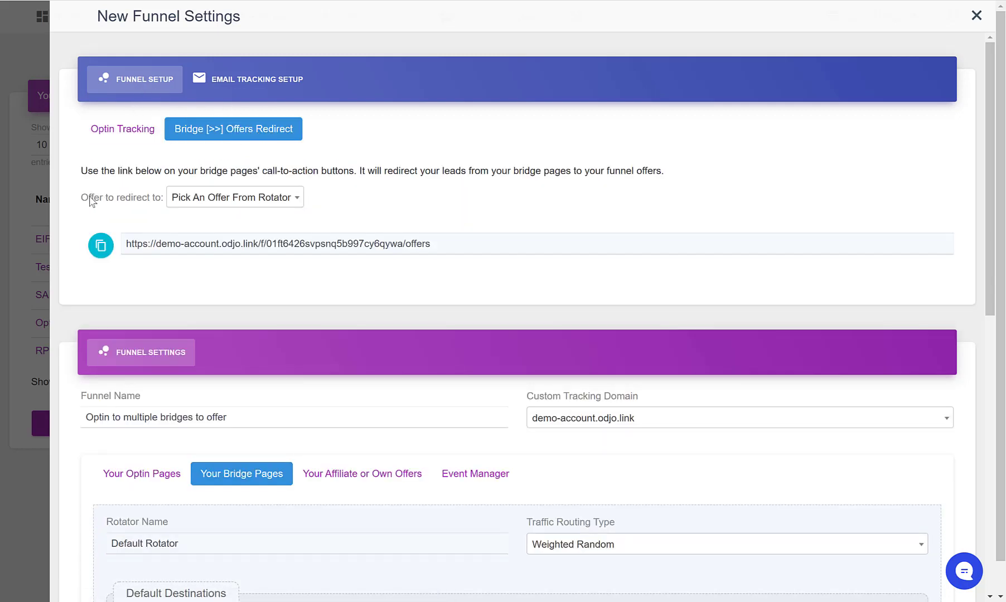
click(101, 248)
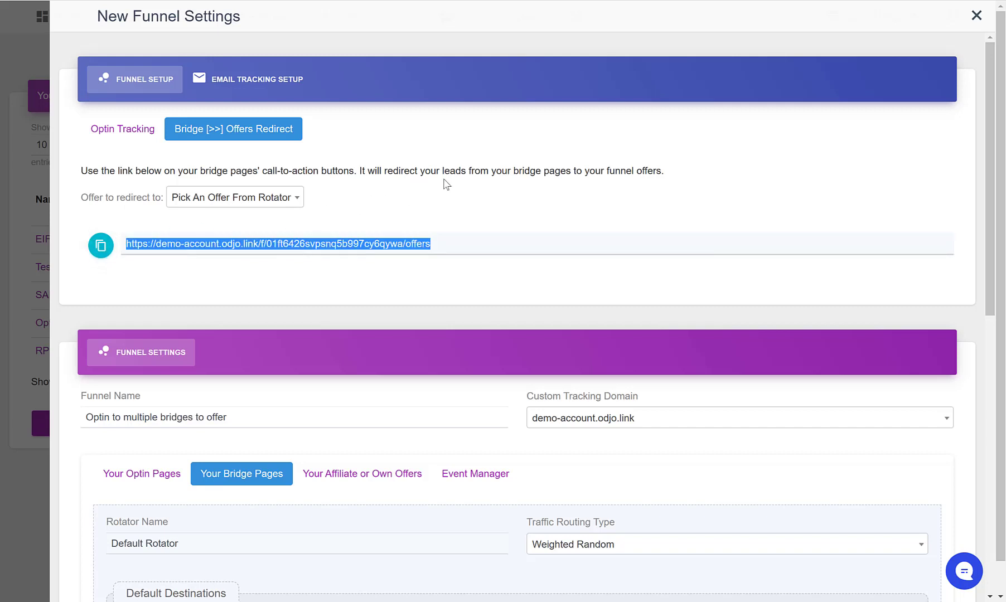
scroll(500, 177, down, 4)
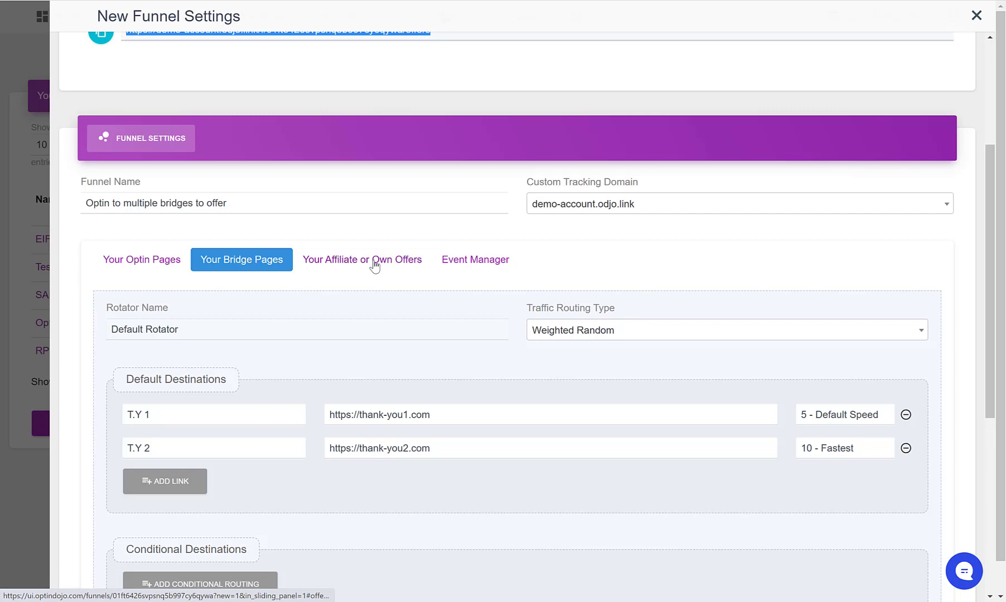
- Show the Offer 1 destination under affiliate offers, then copy the offers redirect link again
click(367, 266)
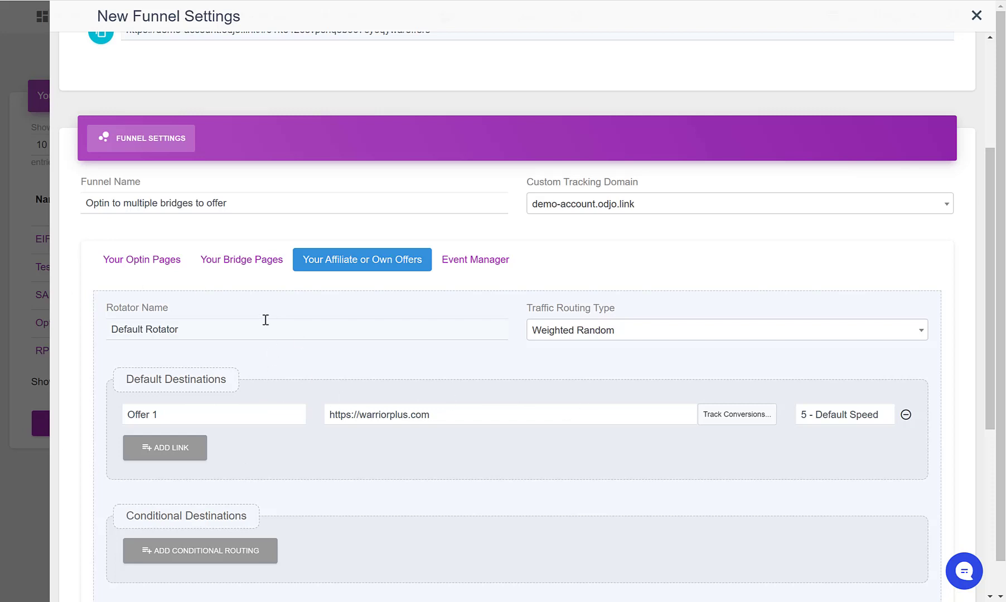
click(244, 263)
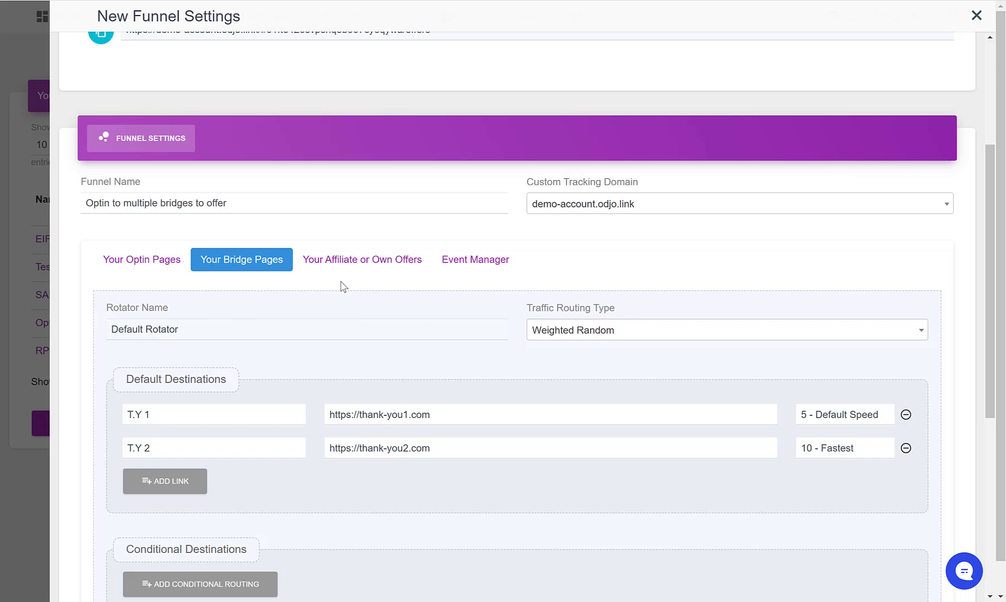
click(366, 261)
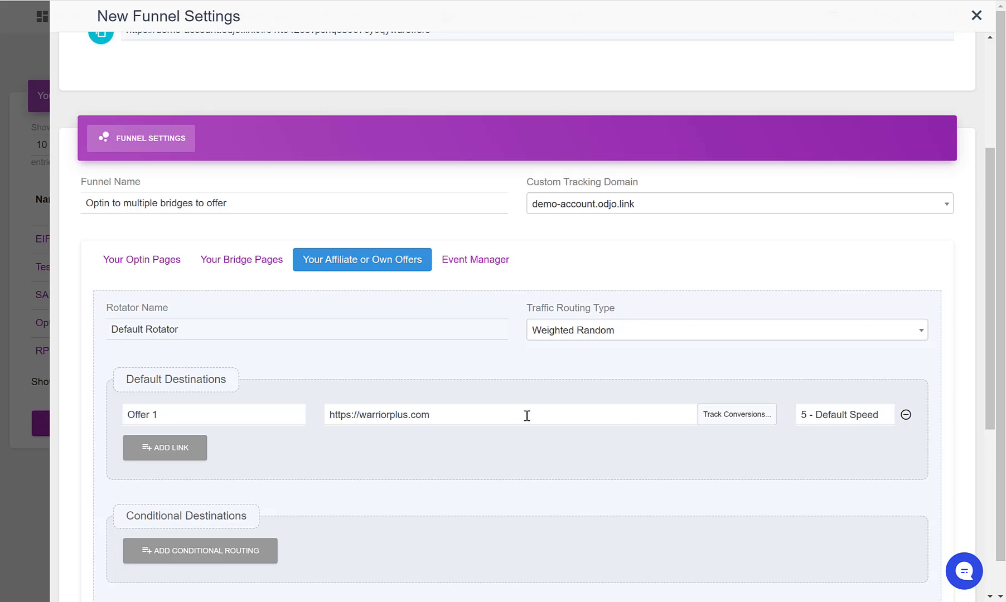
scroll(874, 417, up, 4)
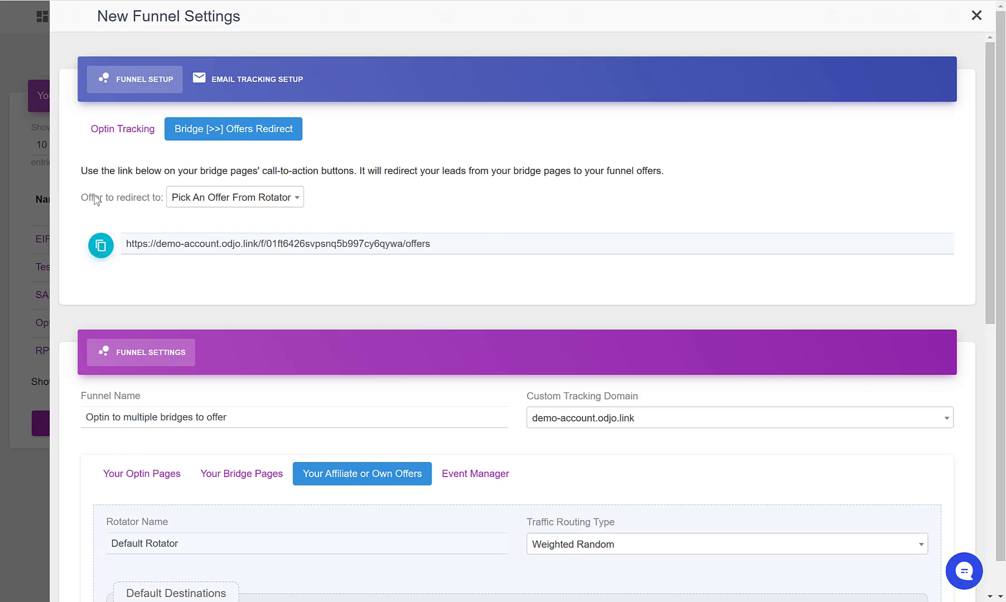
click(97, 249)
key(alt+Tab)
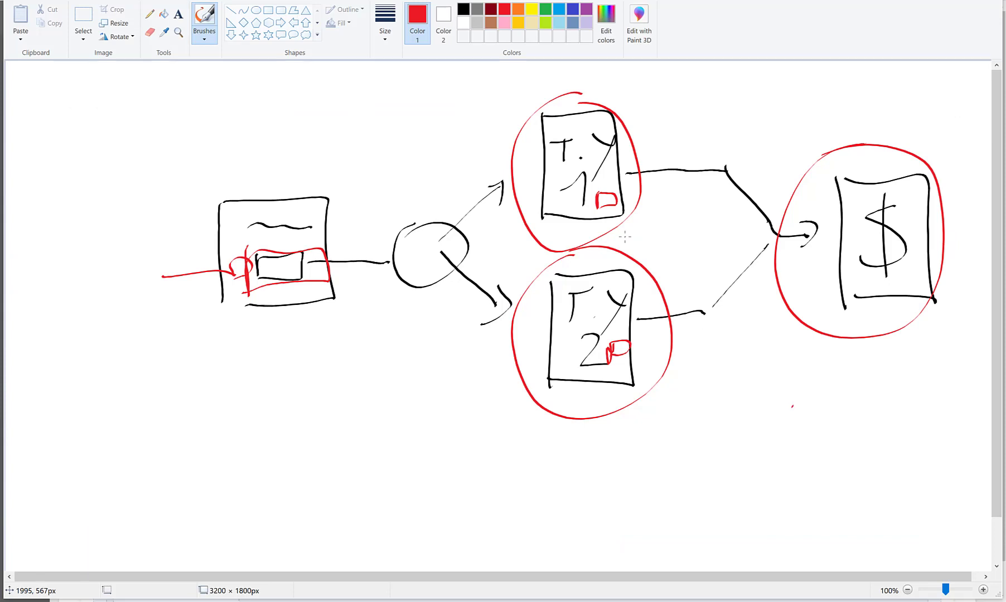
- Draw a red arrow up toward the $ circle, then deselect the redirect link in the funnel settings
mouse_move(792, 407)
mouse_down()
mouse_move(820, 341)
mouse_move(829, 385)
mouse_up()
key(alt+Tab)
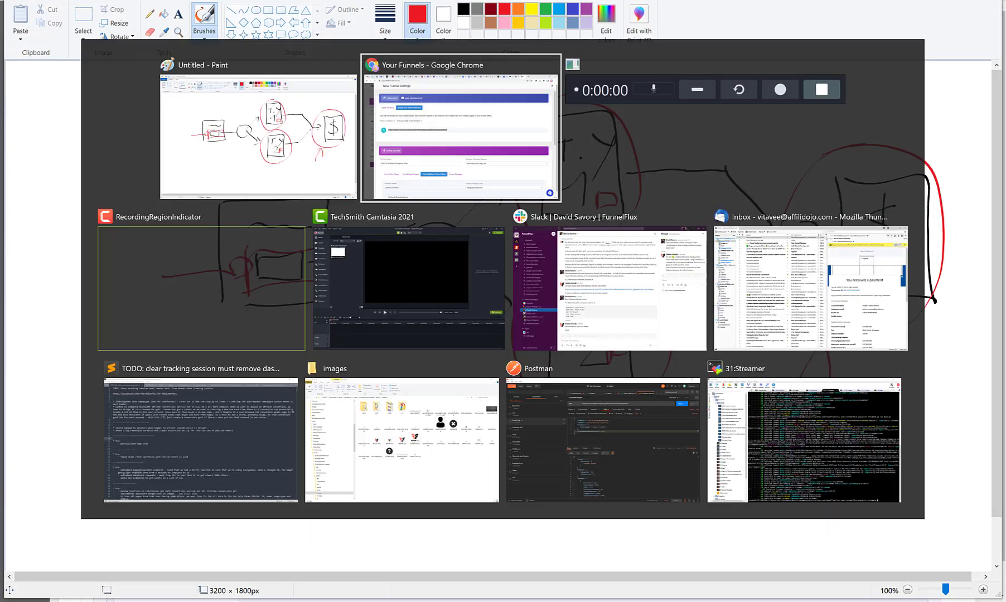
scroll(591, 312, down, 3)
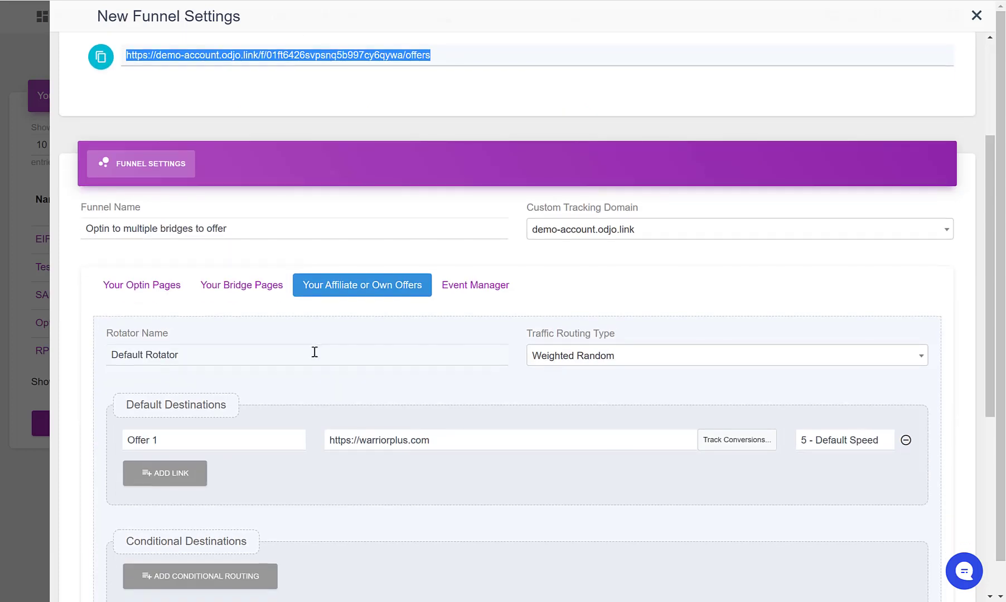
click(514, 489)
- Draw red strokes under the button marks in the T.Y 1 and T.Y 2 boxes
key(alt+Tab)
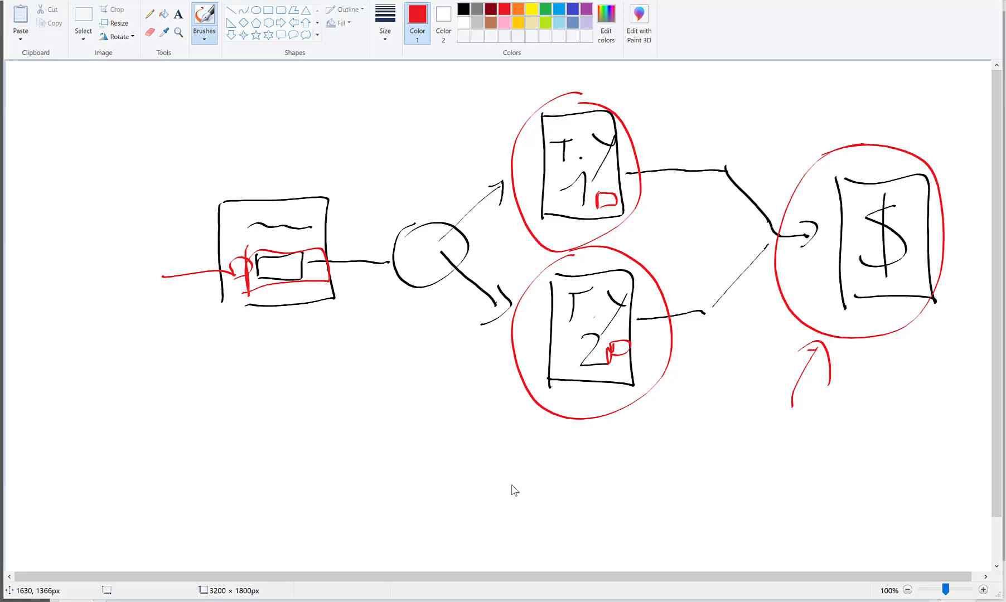
drag(592, 251, 611, 211)
mouse_move(619, 431)
mouse_down()
mouse_move(607, 393)
mouse_move(638, 381)
mouse_up()
- Point the Bridge-to-Offers redirect at Offer 1 and copy the resulting offer link
key(alt+Tab)
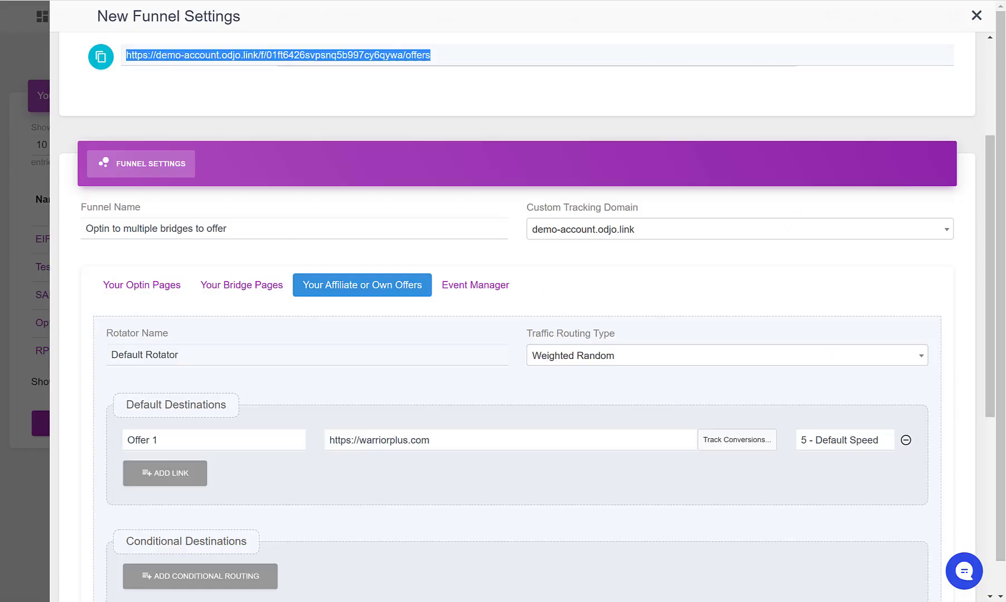
scroll(623, 370, up, 3)
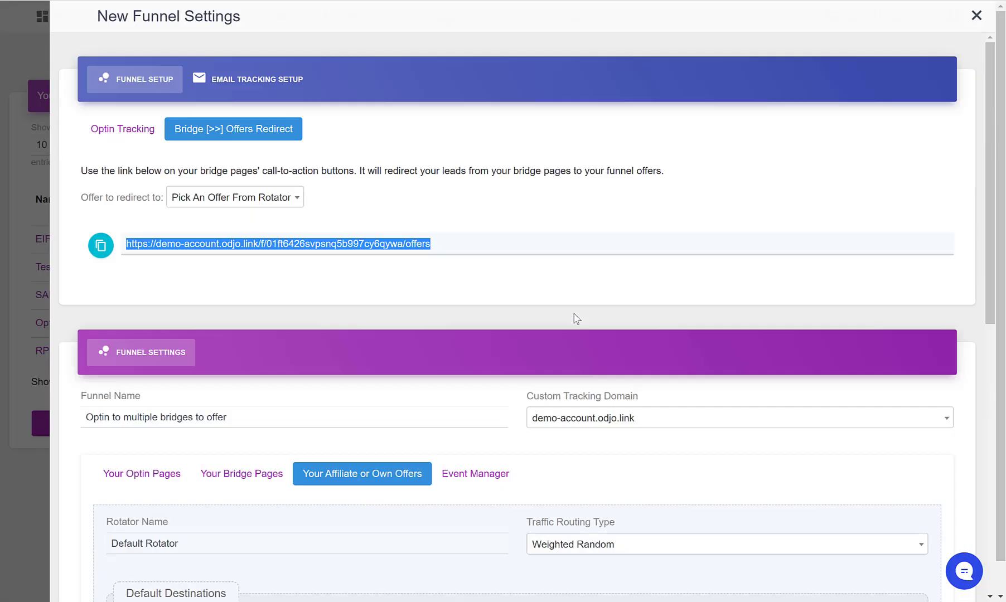
click(237, 199)
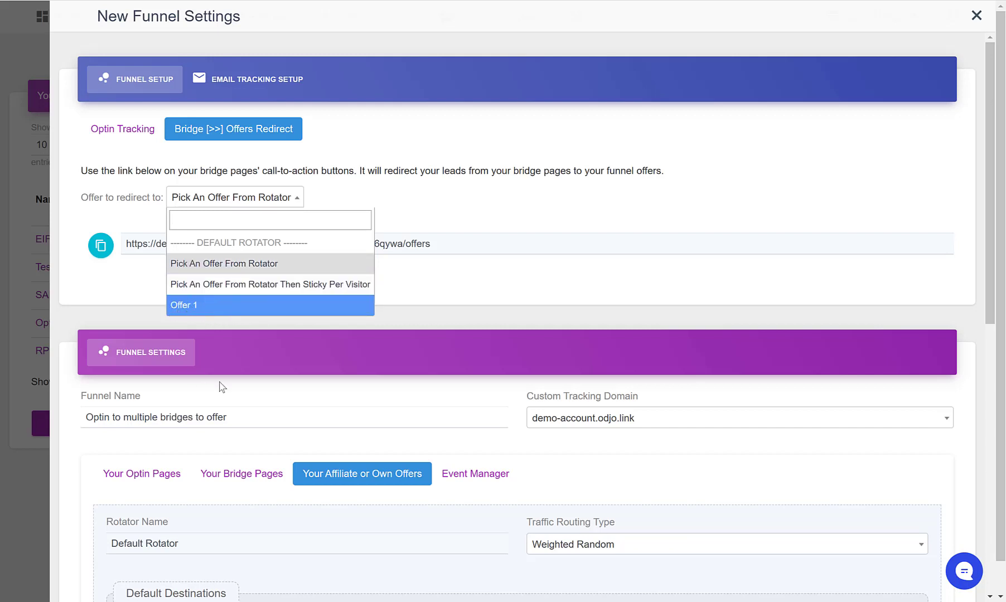
click(215, 310)
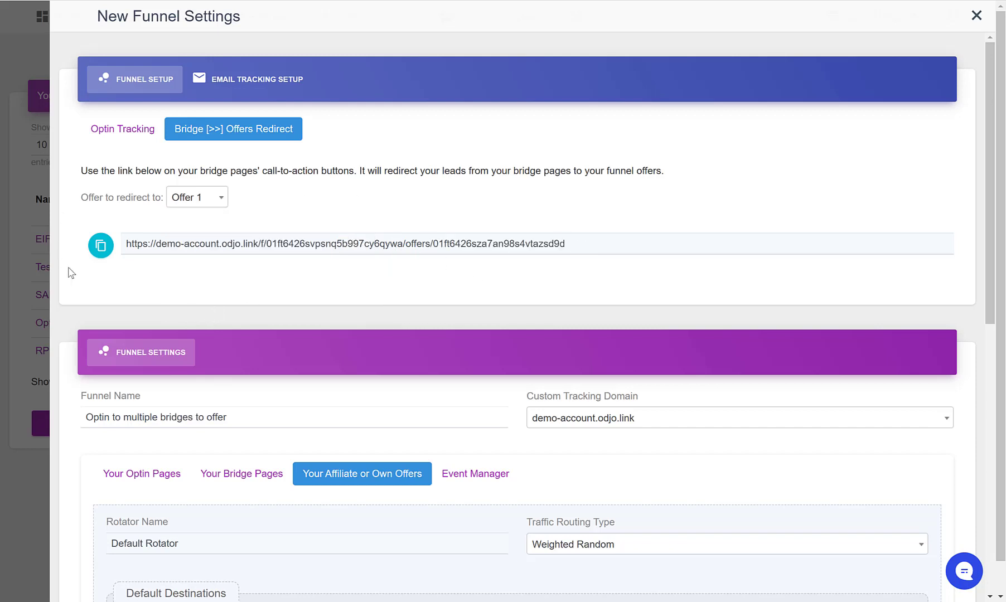
click(102, 248)
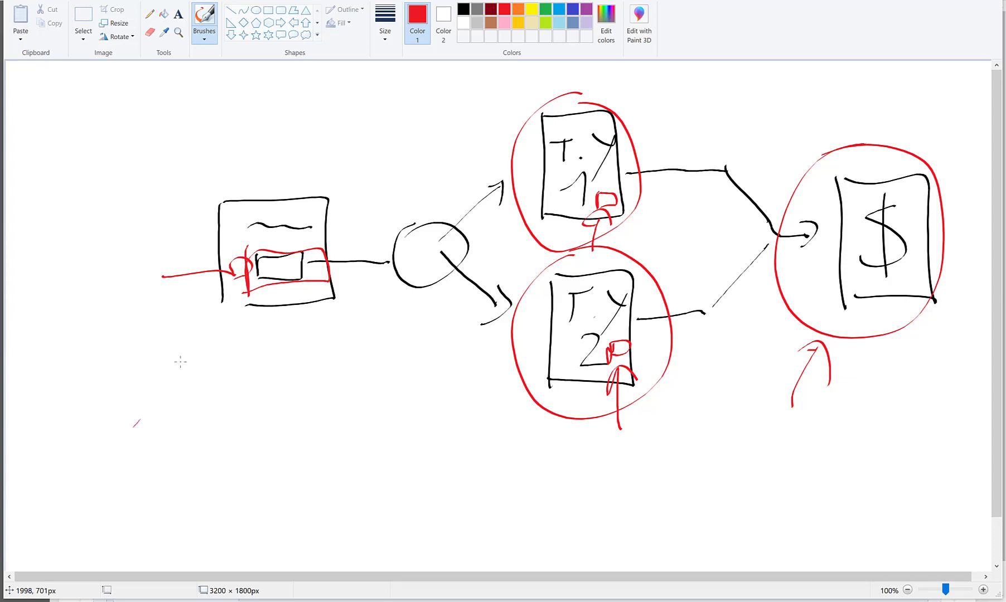
- Add a red diagonal arrow into the optin box, and circle both T.Y boxes with an arrow pointing to $
mouse_move(133, 426)
mouse_down()
mouse_move(226, 332)
mouse_move(220, 341)
mouse_up()
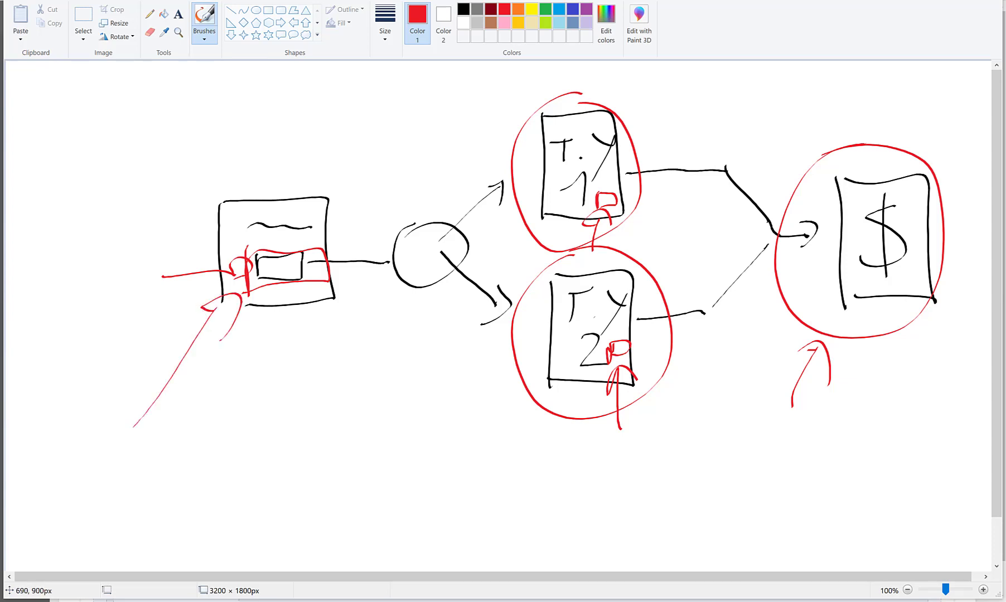
mouse_move(516, 87)
mouse_down()
mouse_move(507, 103)
mouse_move(583, 463)
mouse_move(577, 73)
mouse_move(515, 89)
mouse_up()
drag(669, 241, 788, 238)
drag(774, 206, 763, 269)
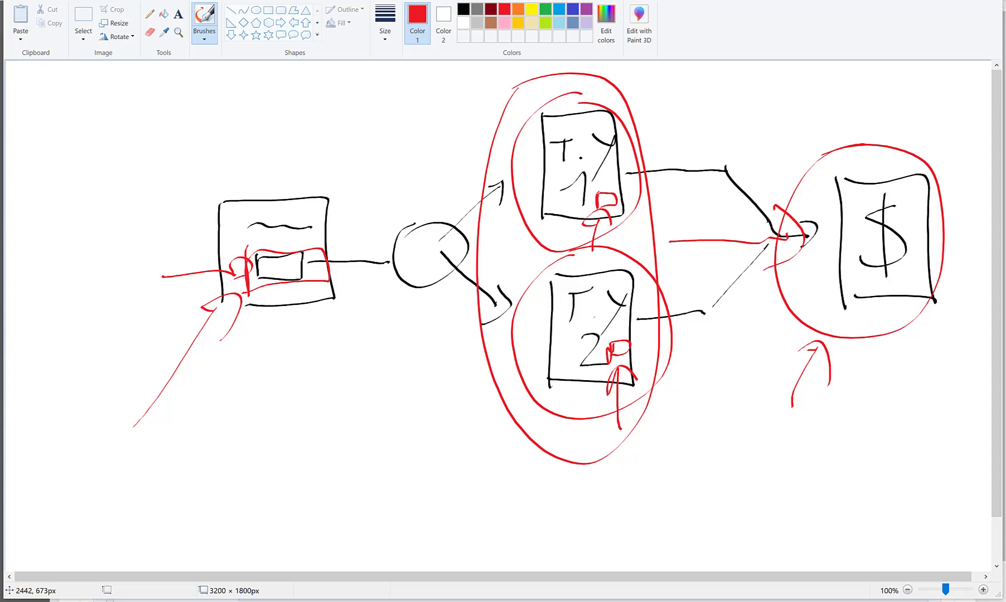